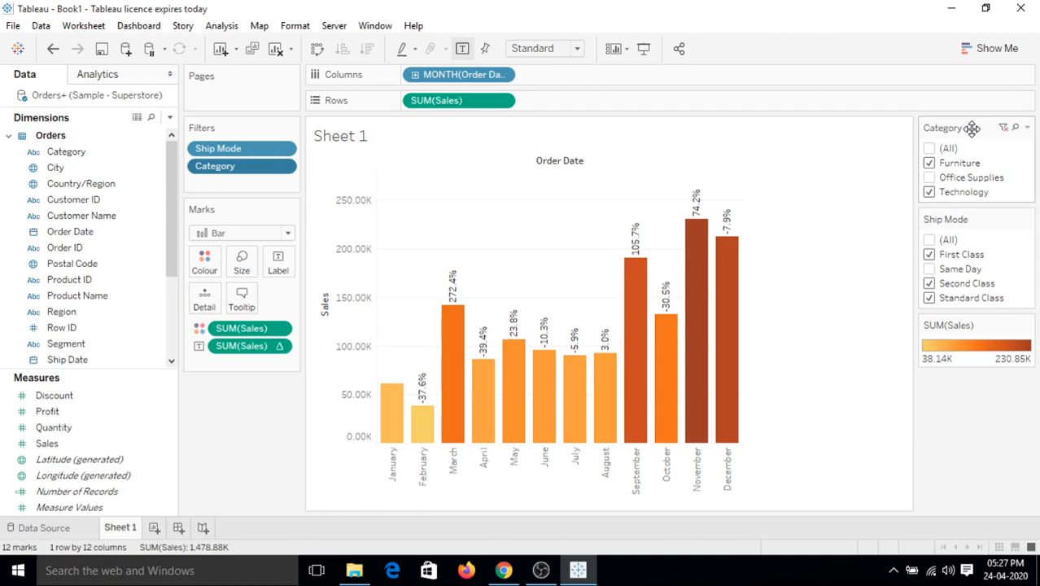
Step: Edit the Category filter to include Furniture, Office Supplies and Technology, reviewing its wildcard, condition and top settings before applying
{"action": "left_click", "coordinate": [1028, 130]}
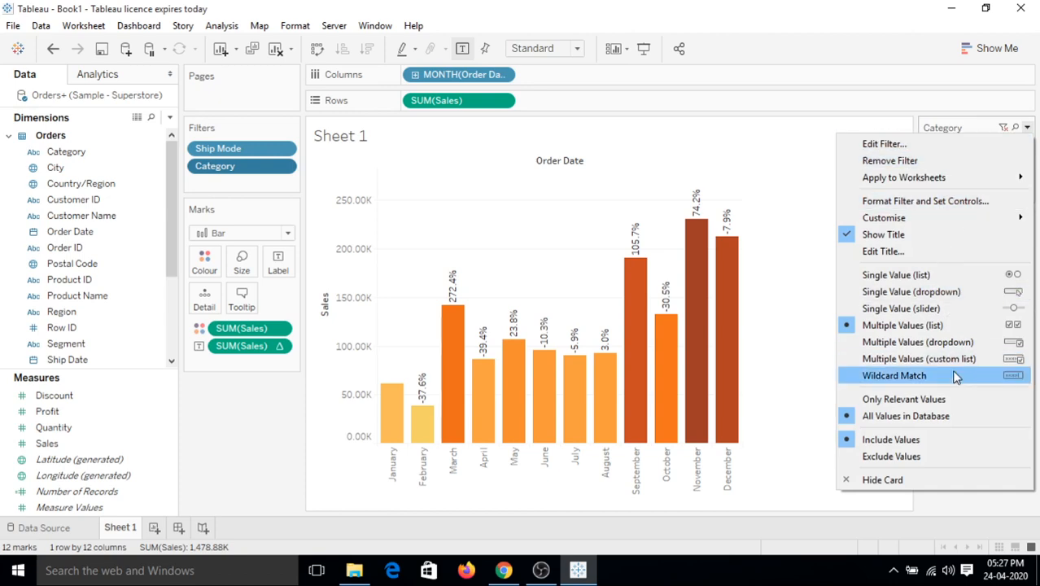
{"action": "left_click", "coordinate": [938, 149]}
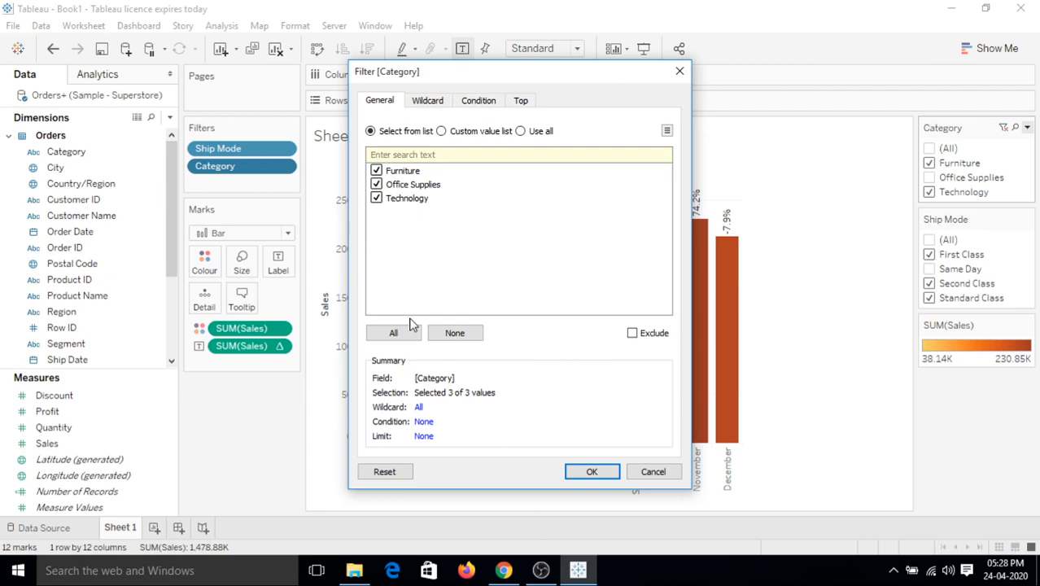
{"action": "left_click", "coordinate": [427, 104]}
{"action": "left_click", "coordinate": [476, 102]}
{"action": "left_click", "coordinate": [519, 103]}
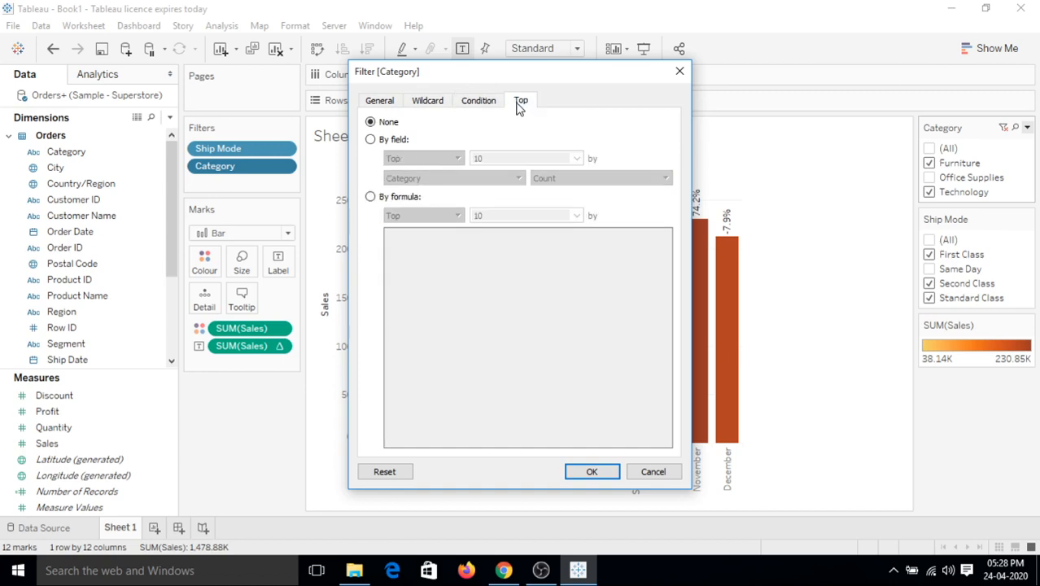
{"action": "left_click", "coordinate": [391, 103]}
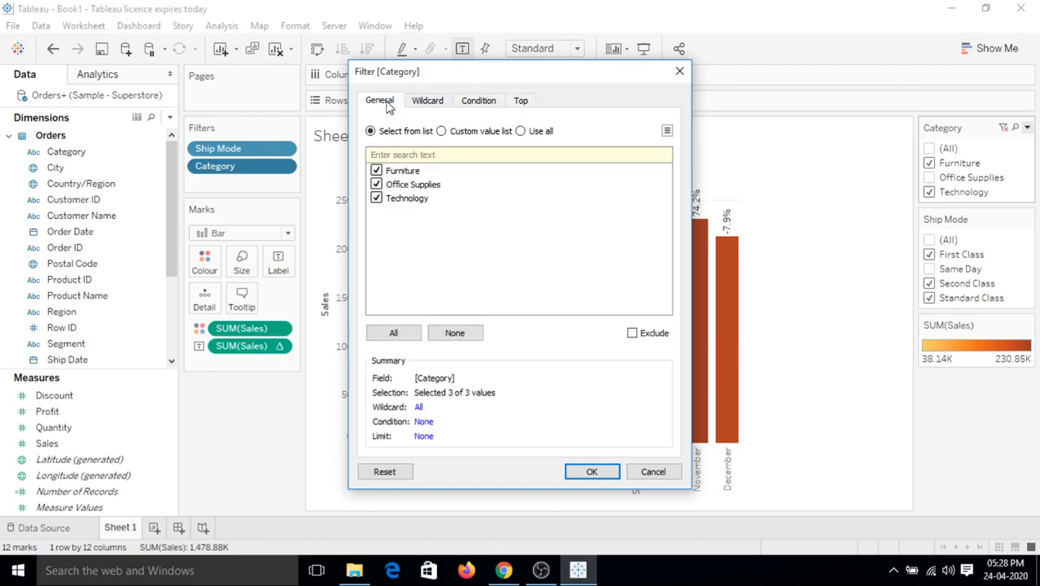
{"action": "left_click", "coordinate": [593, 474]}
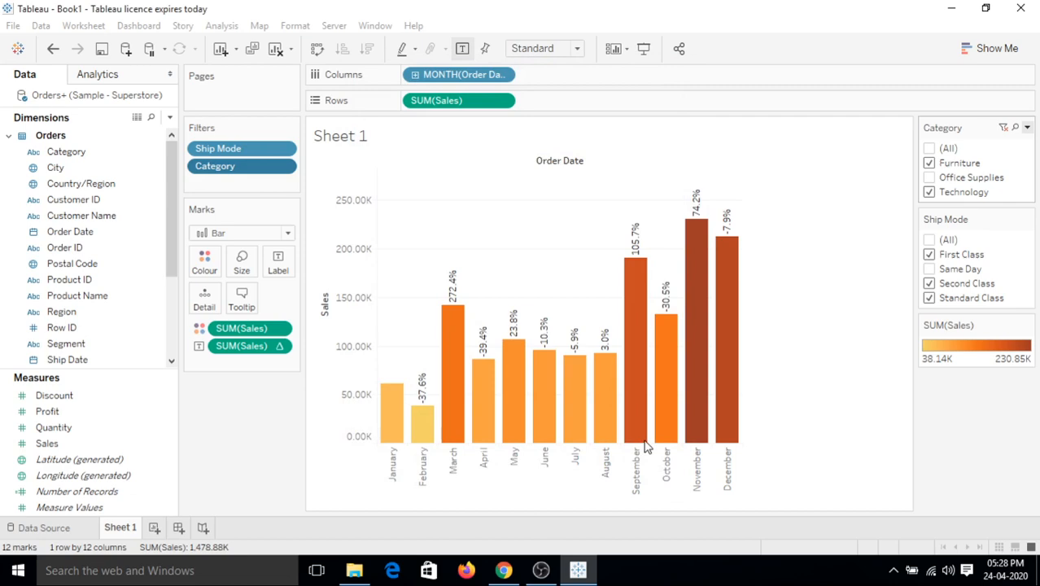
Step: Remove the Category filter from the sheet and undo the removal
{"action": "left_click", "coordinate": [1029, 129]}
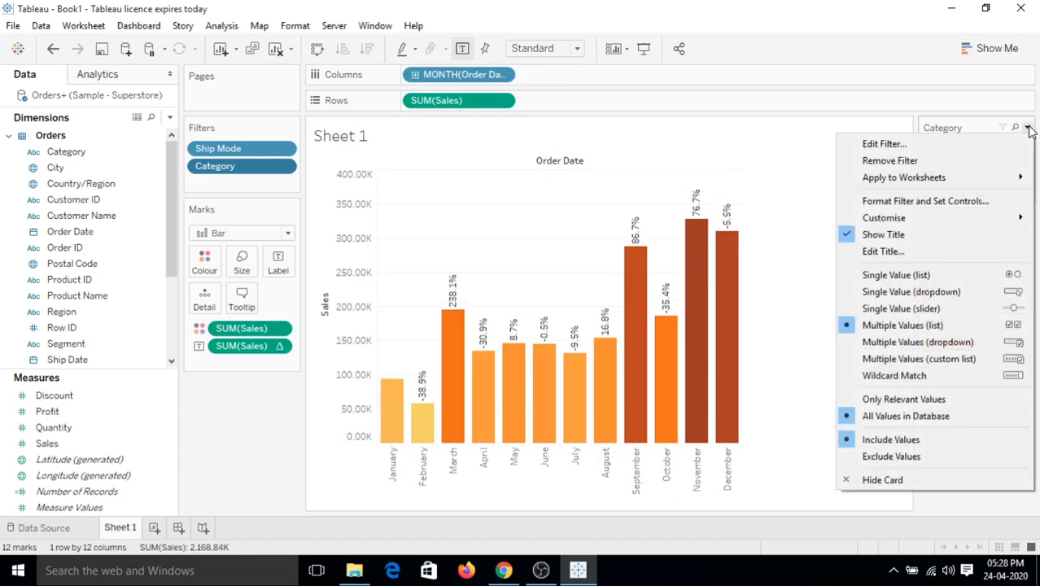
{"action": "left_click", "coordinate": [937, 166]}
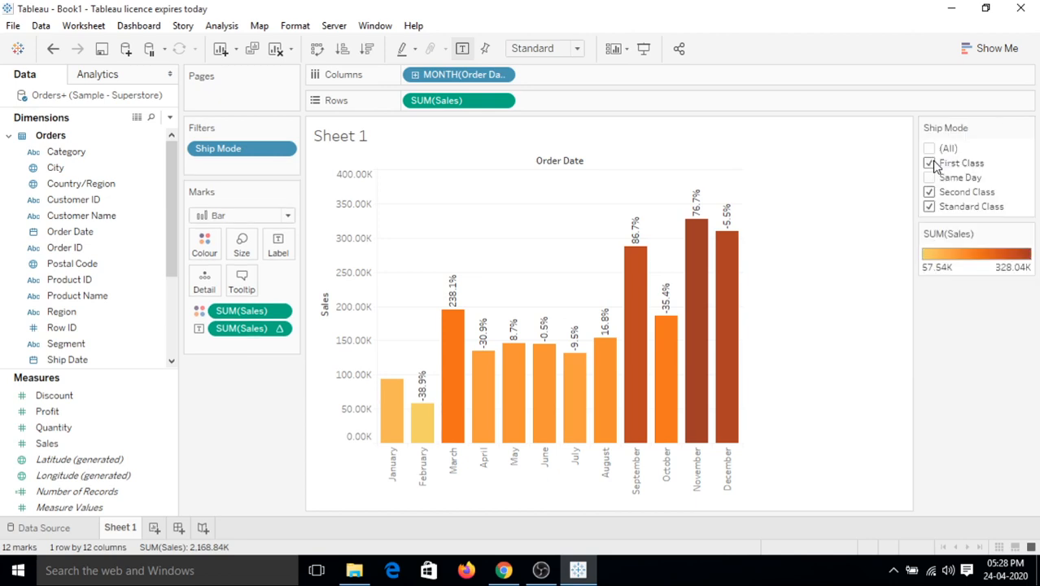
{"action": "key", "text": "ctrl+z"}
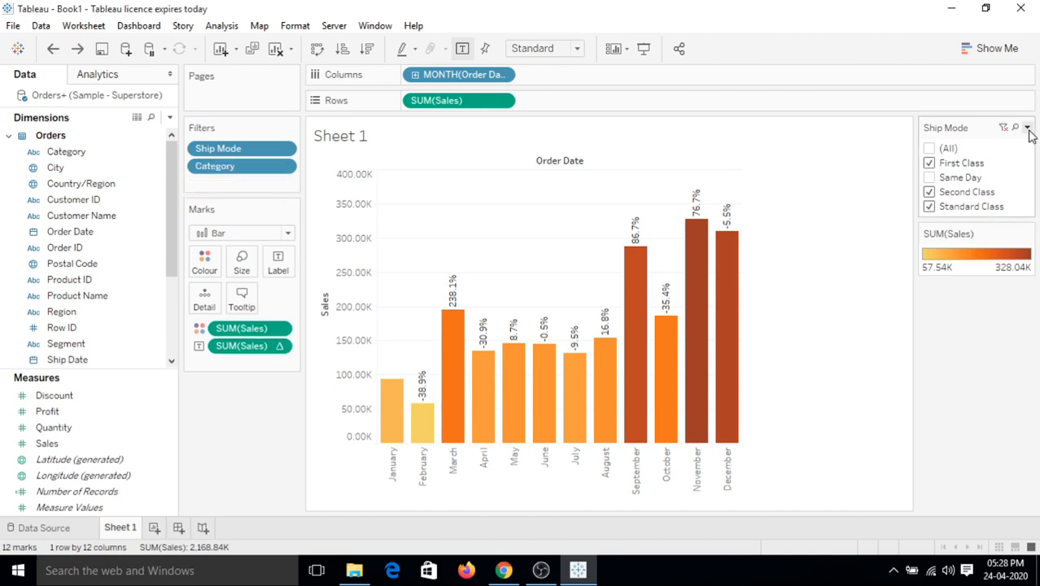
Step: Show the filter card for the Category field beside the chart again
{"action": "left_click", "coordinate": [1027, 128]}
{"action": "left_click", "coordinate": [801, 111]}
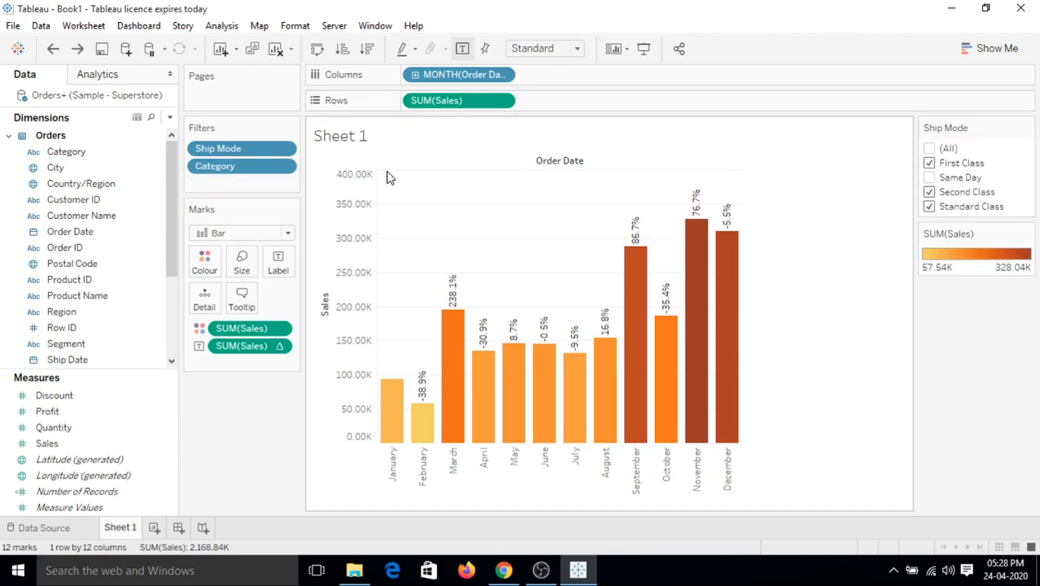
{"action": "left_click", "coordinate": [284, 170]}
{"action": "left_click", "coordinate": [270, 204]}
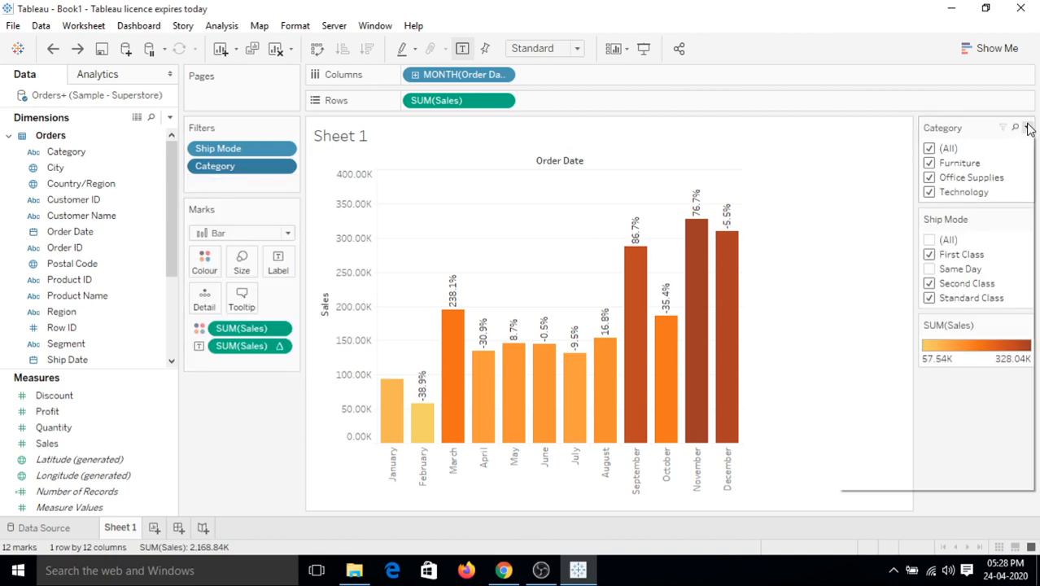
Step: Examine the title font, alignment and body formatting options for the Category filter's controls, and close the formatting settings
{"action": "left_click", "coordinate": [1028, 128]}
{"action": "mouse_move", "coordinate": [935, 180]}
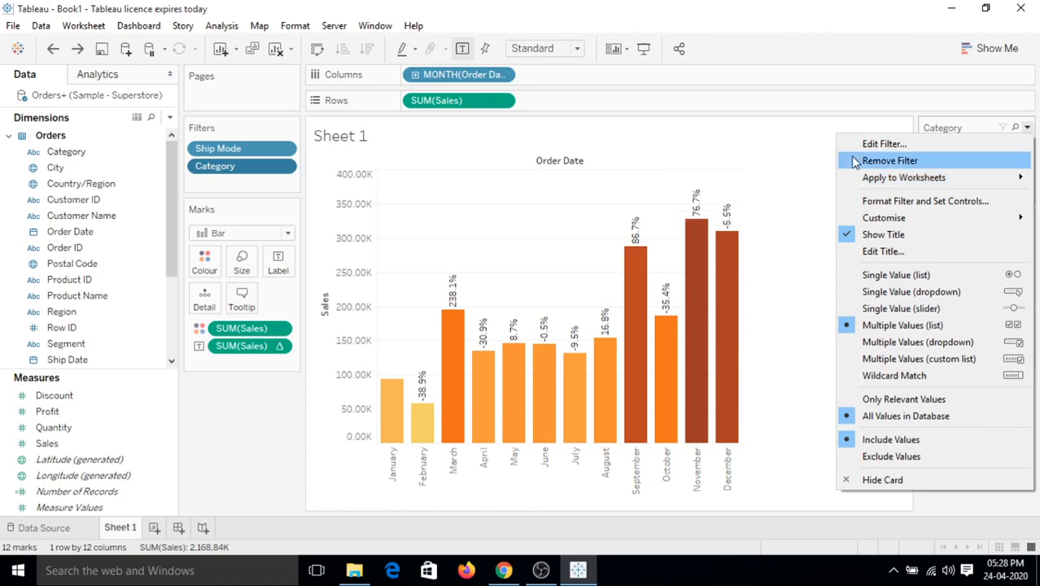
{"action": "left_click", "coordinate": [934, 204]}
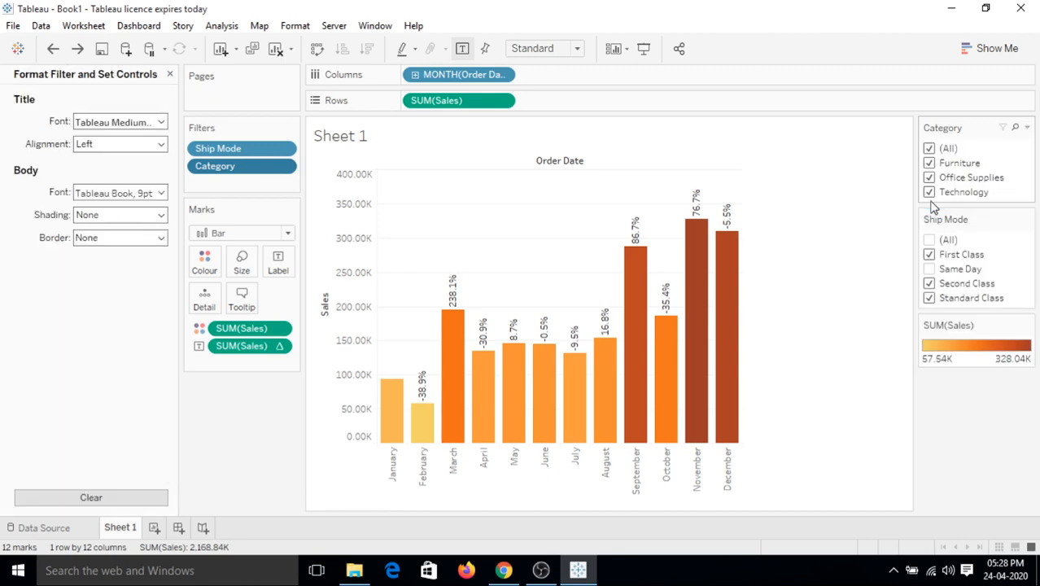
{"action": "left_click", "coordinate": [120, 127]}
{"action": "left_click", "coordinate": [120, 127]}
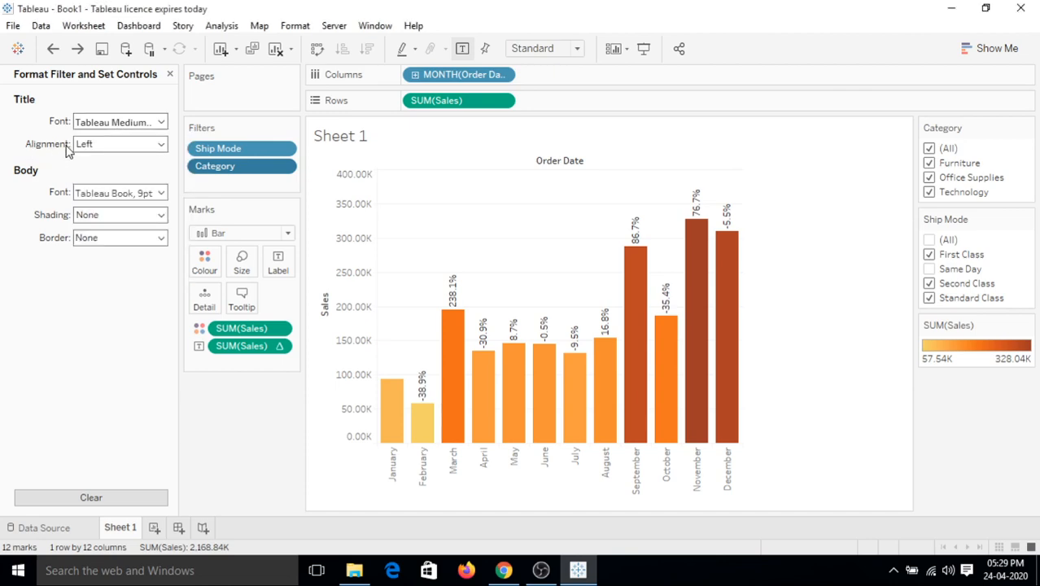
{"action": "left_click", "coordinate": [114, 145]}
{"action": "left_click", "coordinate": [38, 134]}
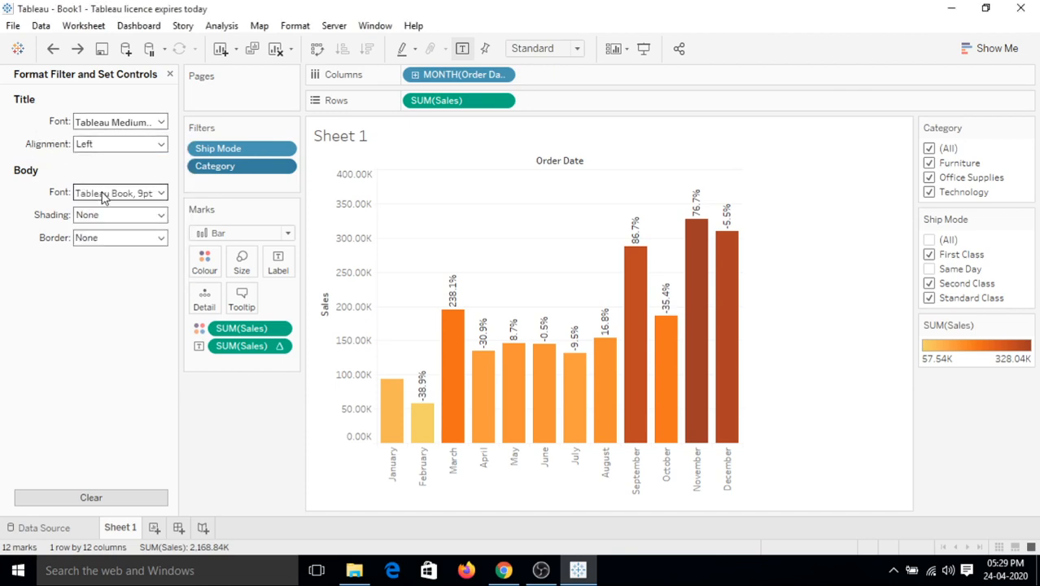
{"action": "left_click", "coordinate": [169, 74]}
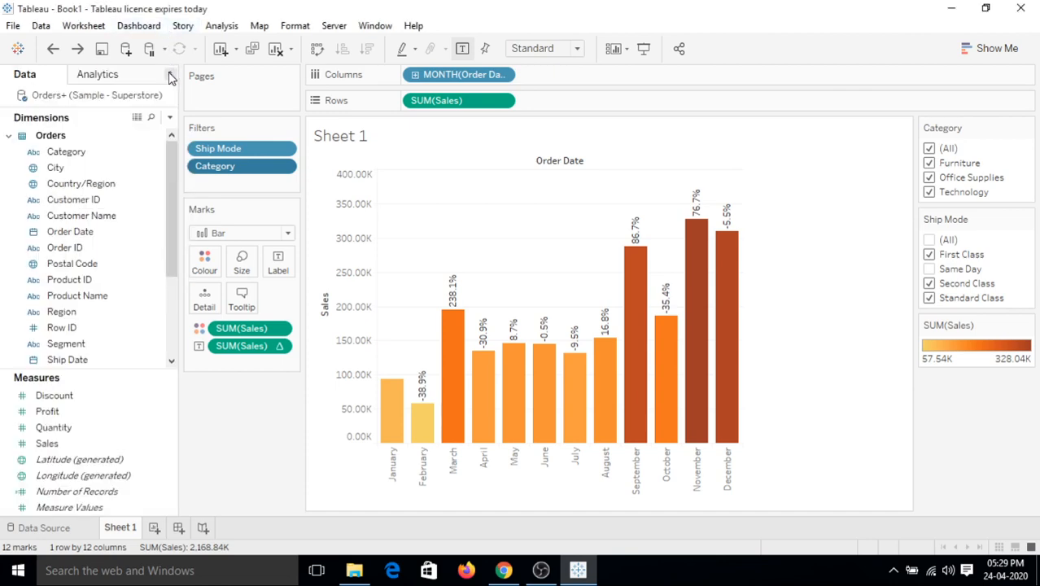
Step: Review the Category filter card's customisation options, hide its "All" value and show it again
{"action": "left_click", "coordinate": [1027, 128]}
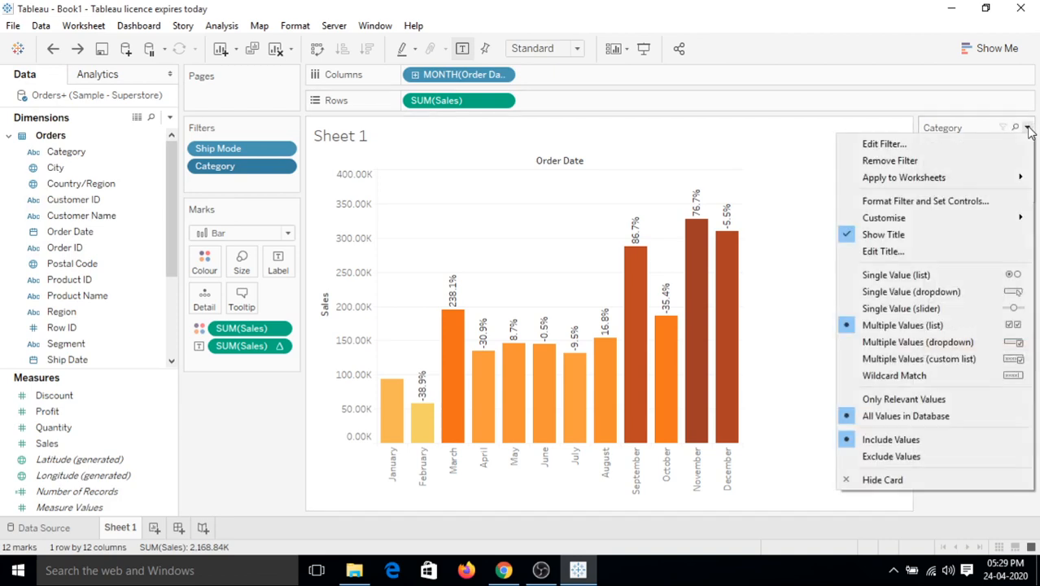
{"action": "mouse_move", "coordinate": [946, 223]}
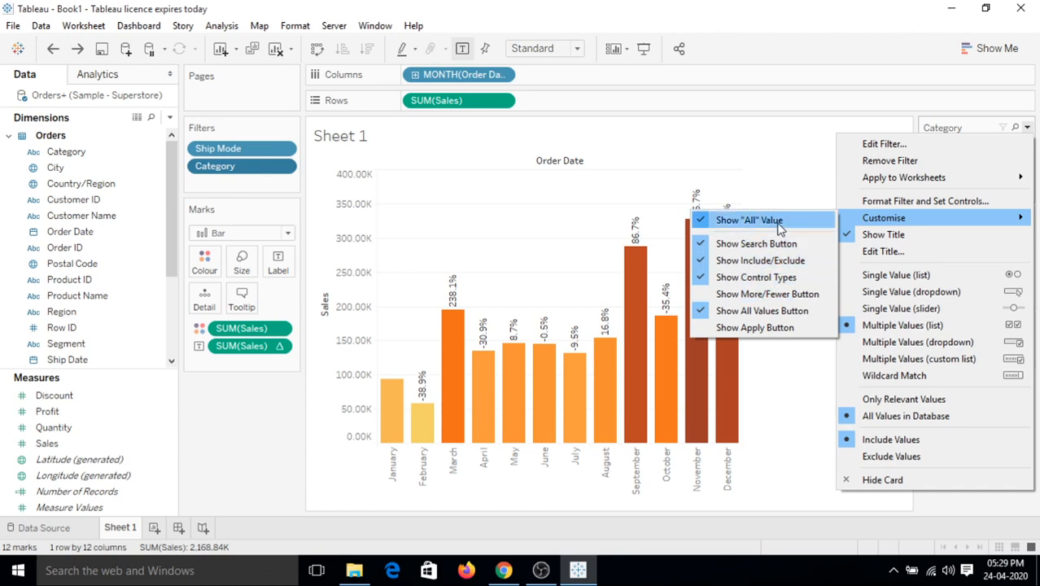
{"action": "left_click", "coordinate": [835, 8]}
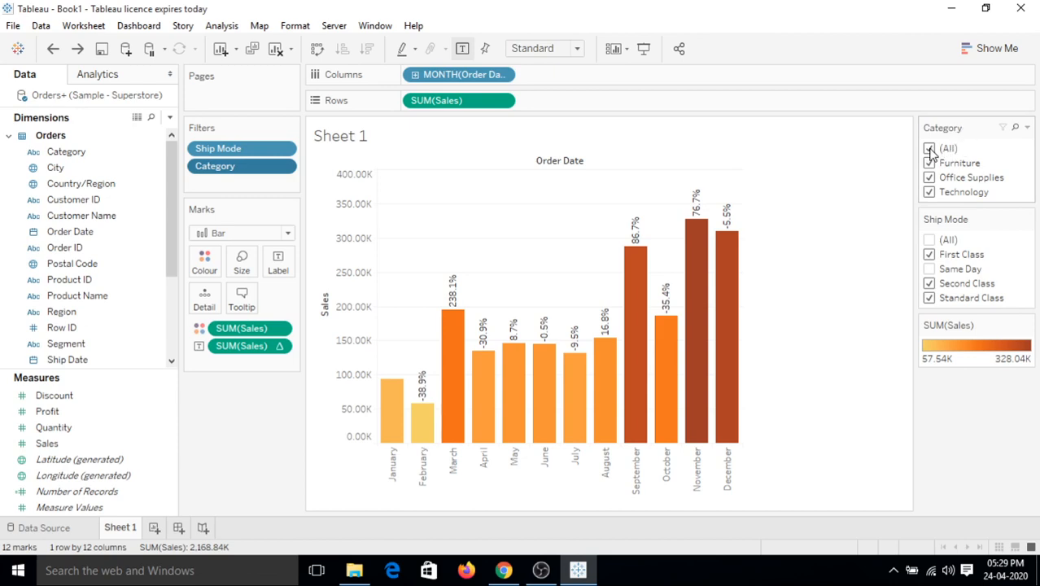
{"action": "left_click", "coordinate": [1027, 128]}
{"action": "mouse_move", "coordinate": [1013, 216]}
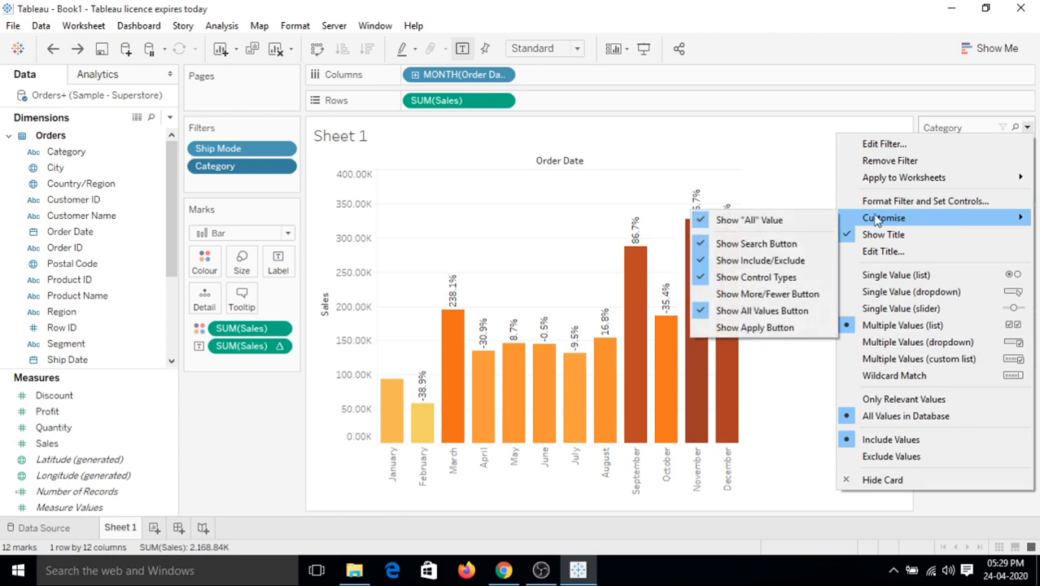
{"action": "left_click", "coordinate": [802, 226]}
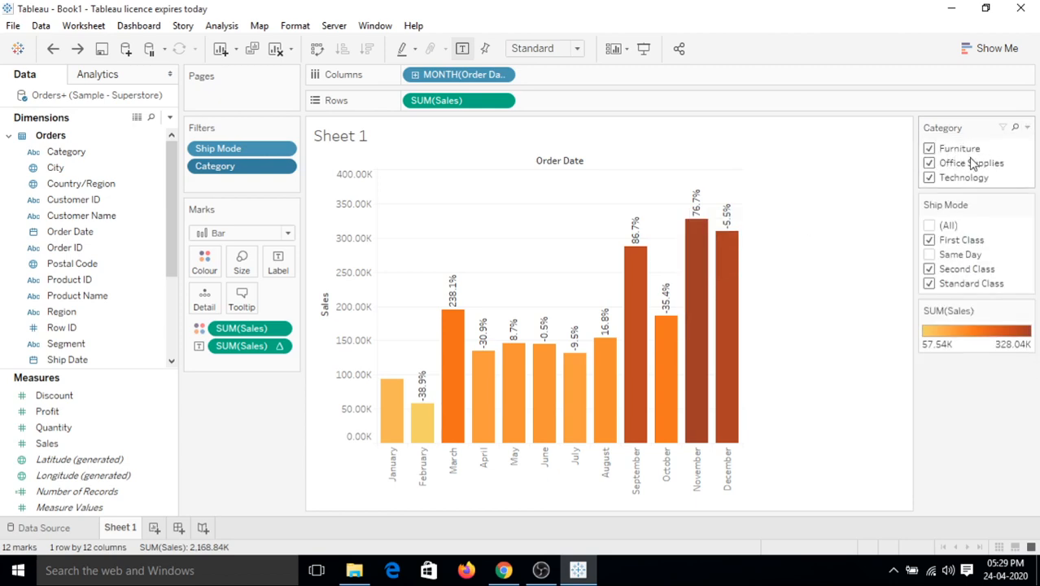
{"action": "left_click", "coordinate": [1027, 128]}
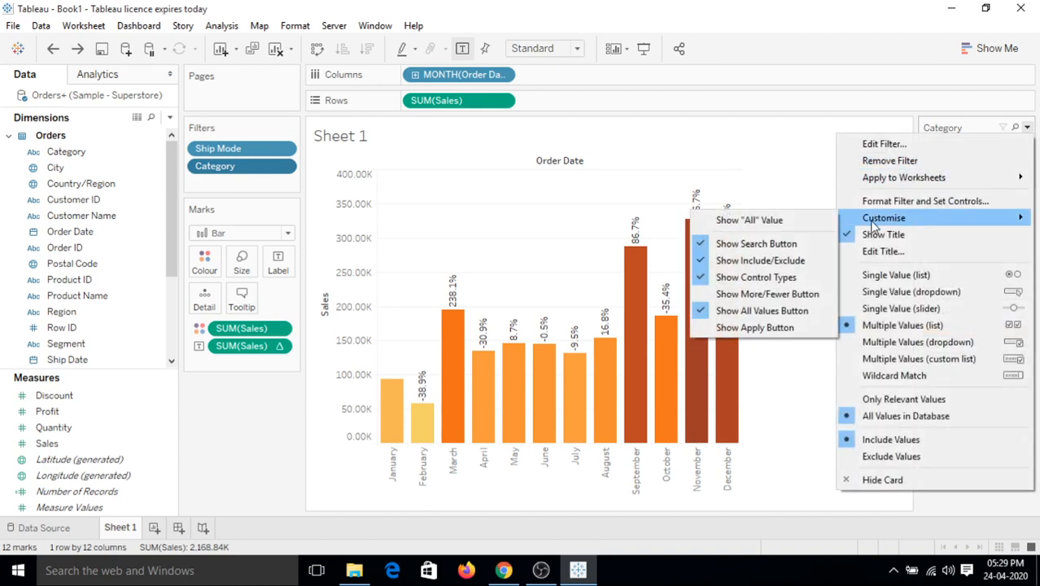
{"action": "left_click", "coordinate": [749, 221]}
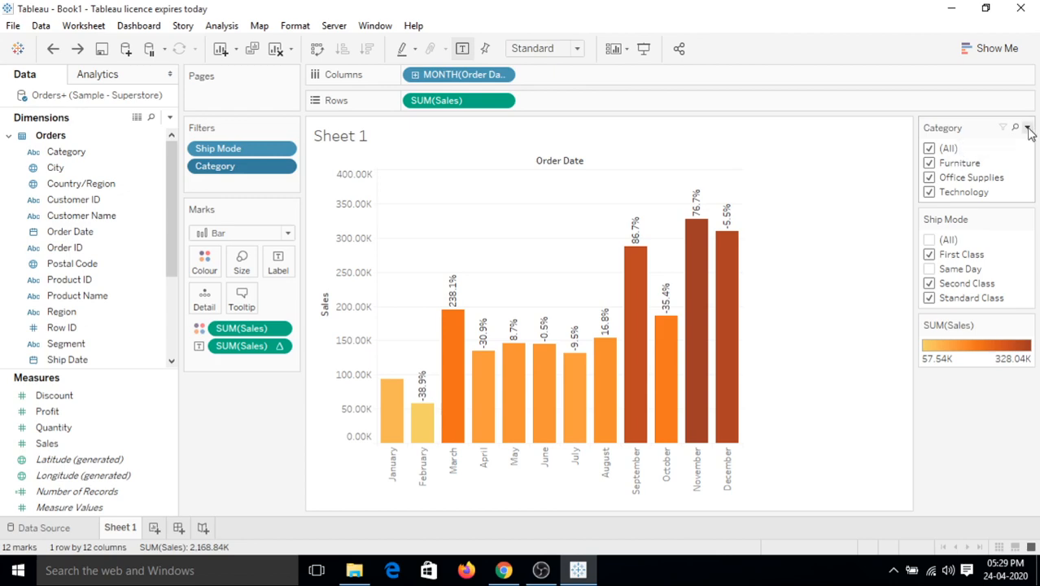
Step: Hide the title of the Category filter card and turn it back on
{"action": "left_click", "coordinate": [1028, 129]}
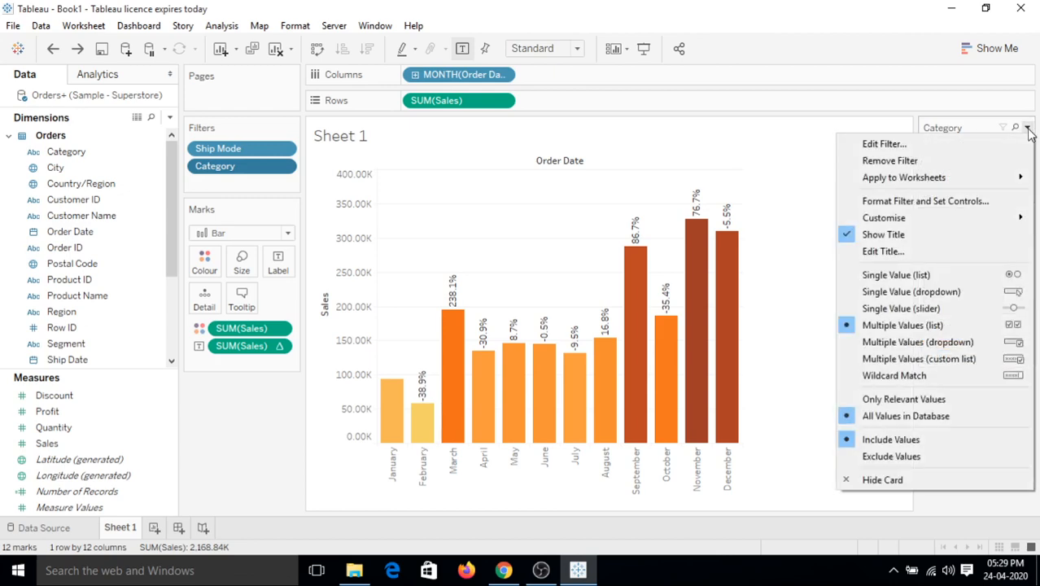
{"action": "left_click", "coordinate": [938, 236]}
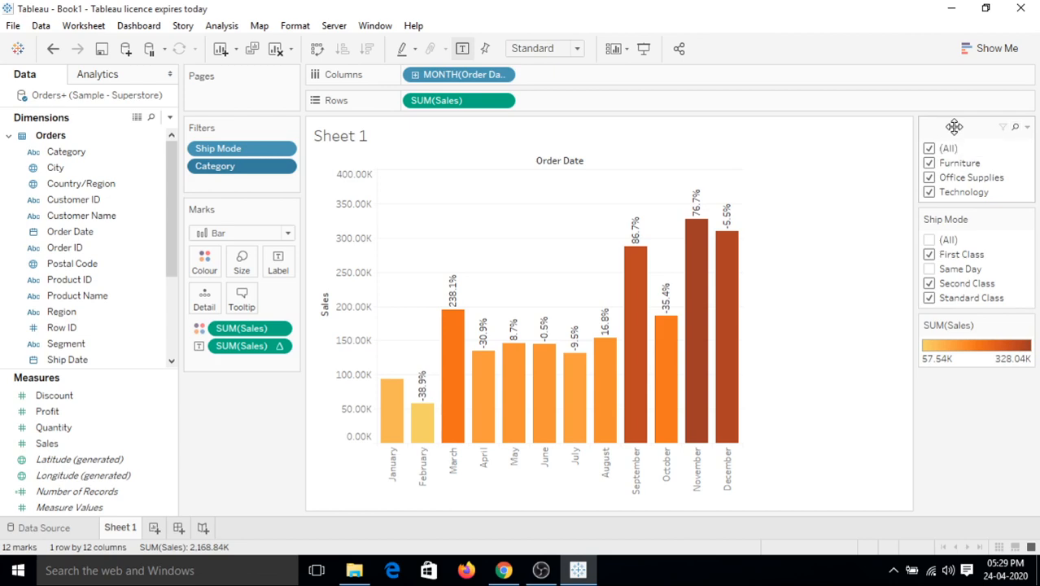
{"action": "left_click", "coordinate": [1028, 127]}
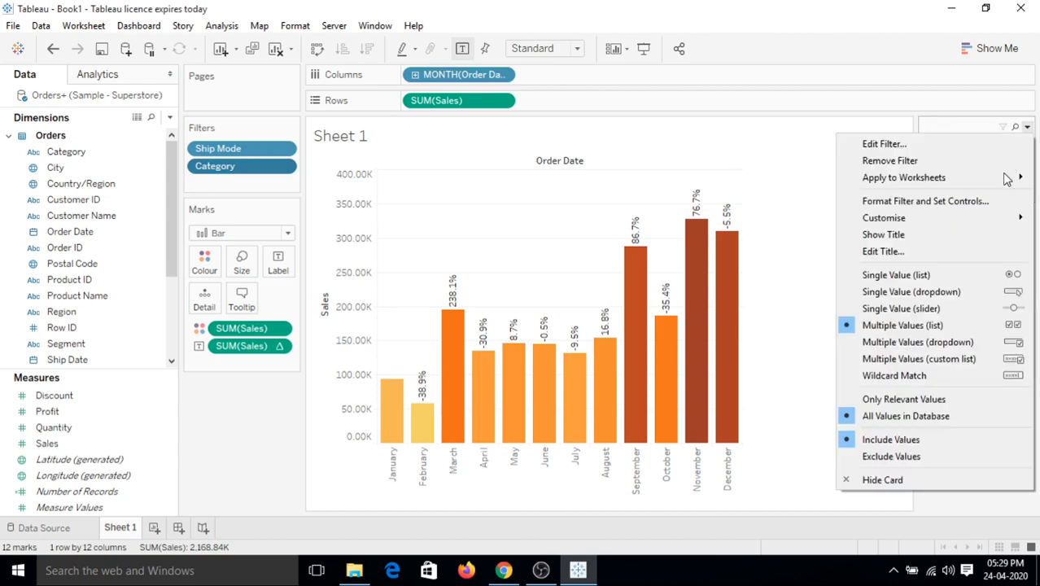
{"action": "left_click", "coordinate": [939, 238]}
Step: Change the title of the Category filter card to "All Categories"
{"action": "left_click", "coordinate": [1027, 127]}
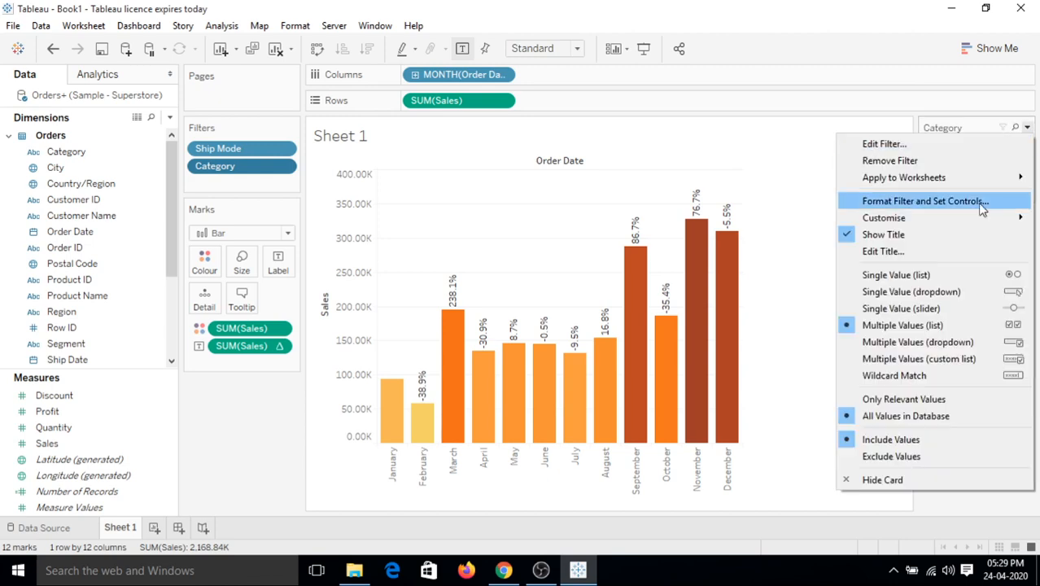
{"action": "left_click", "coordinate": [929, 255]}
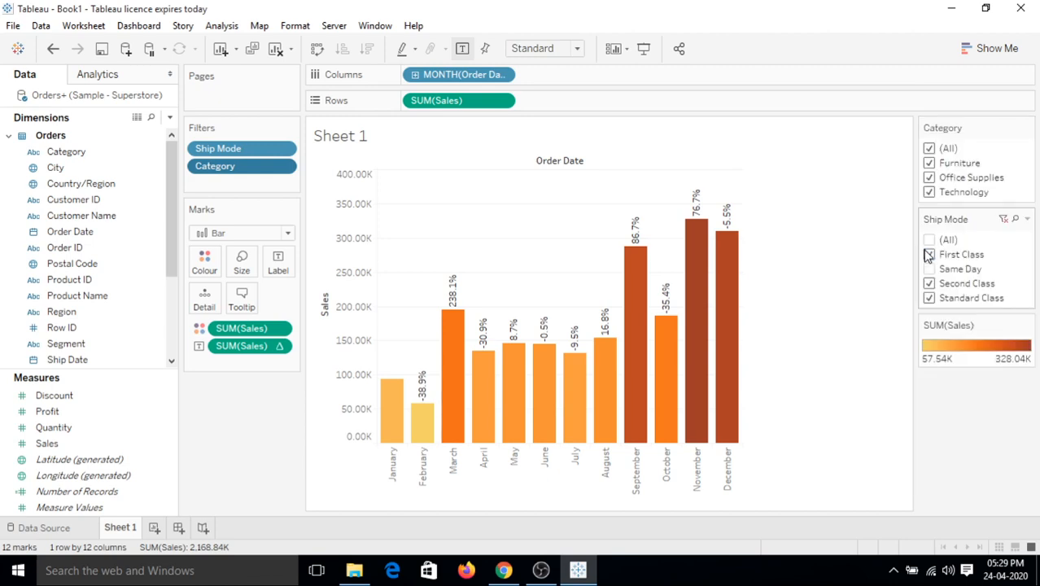
{"action": "left_click_drag", "start_coordinate": [378, 219], "coordinate": [306, 211]}
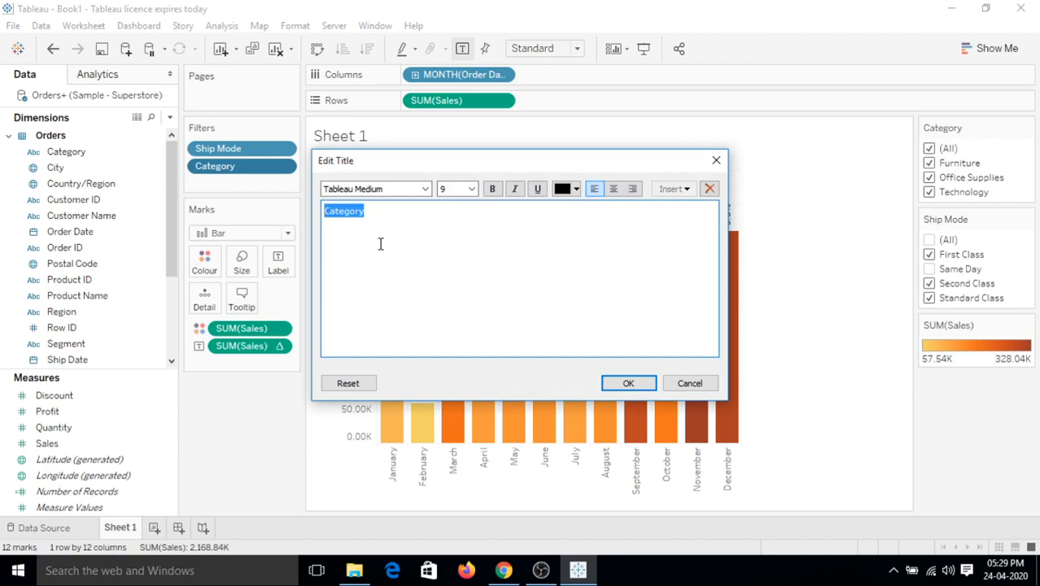
{"action": "type", "text": "All"}
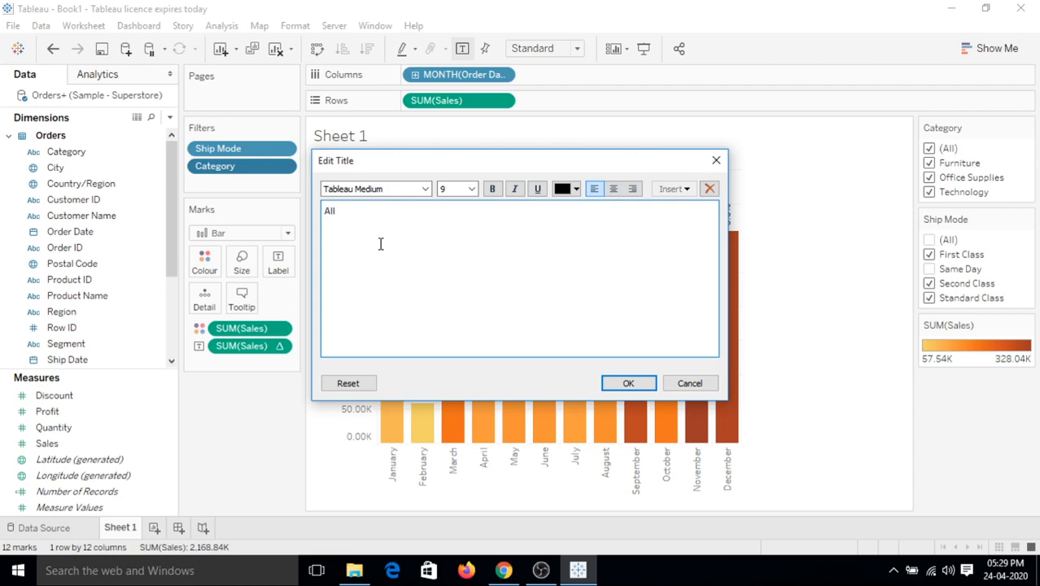
{"action": "type", "text": " Categories"}
{"action": "left_click", "coordinate": [624, 384]}
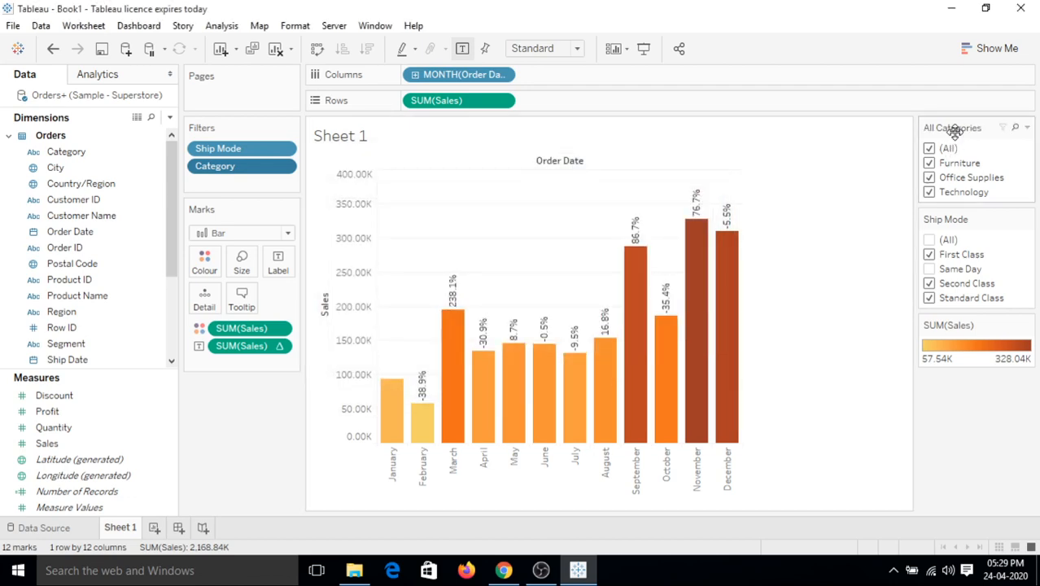
Step: Set the All Categories filter card's display type to Multiple Values (list)
{"action": "left_click", "coordinate": [1028, 129]}
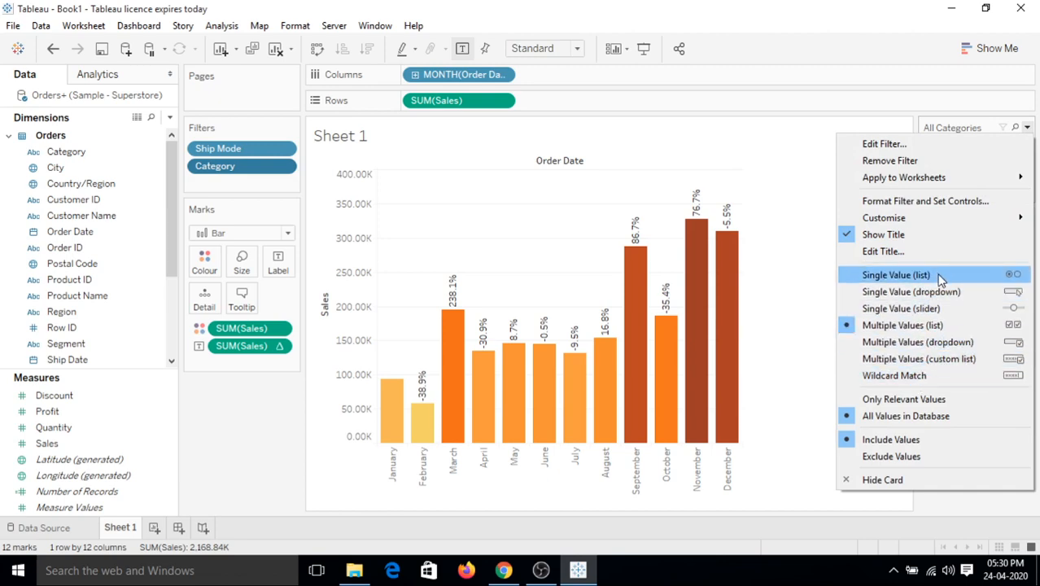
{"action": "left_click", "coordinate": [874, 4]}
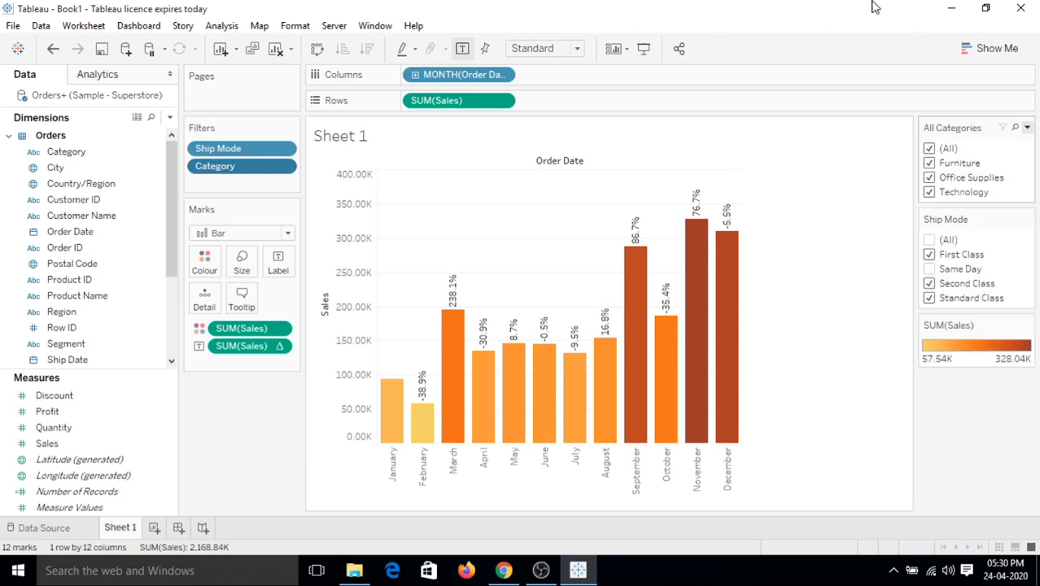
{"action": "left_click", "coordinate": [1028, 130]}
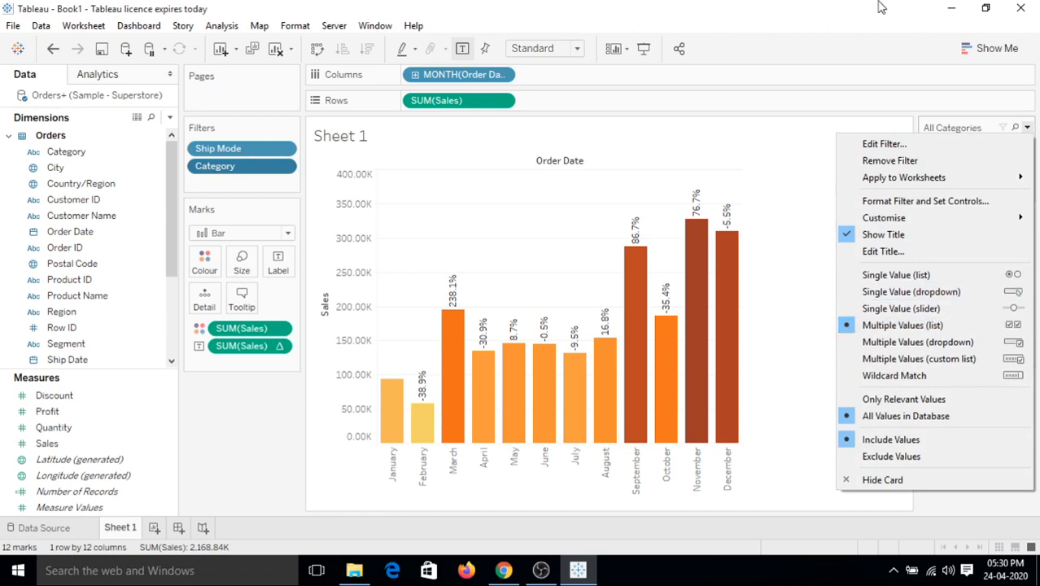
{"action": "left_click", "coordinate": [937, 327]}
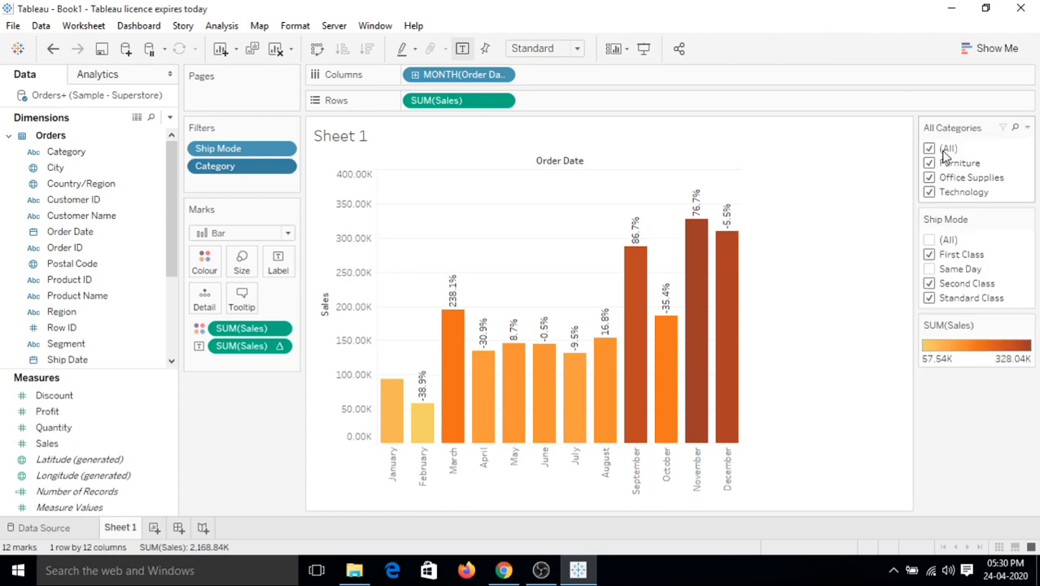
Step: Set the All Categories filter card to Single Value (list) and alternate between Furniture and Office Supplies, ending on Office Supplies
{"action": "left_click", "coordinate": [1028, 130]}
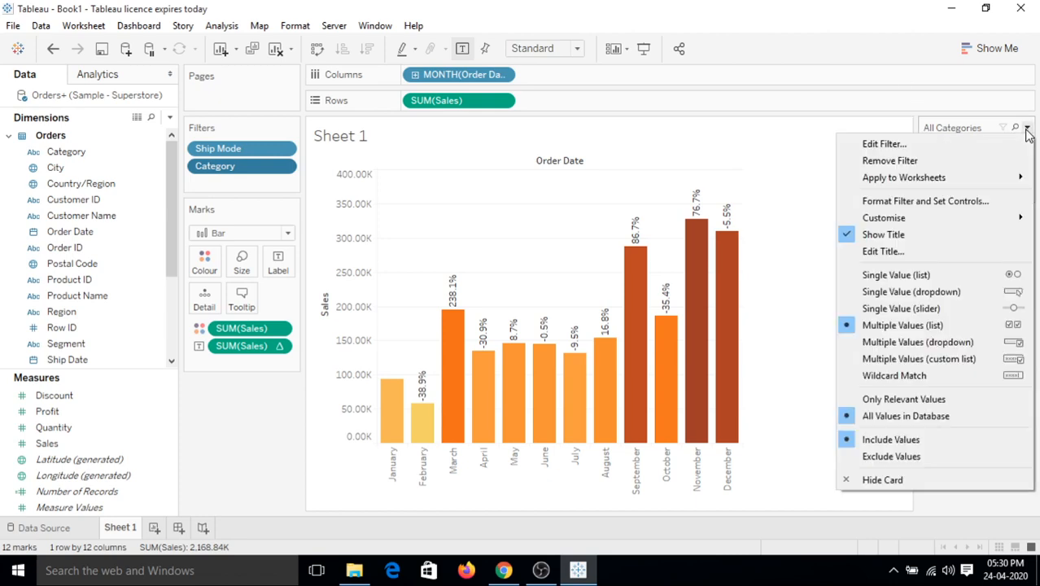
{"action": "left_click", "coordinate": [933, 277]}
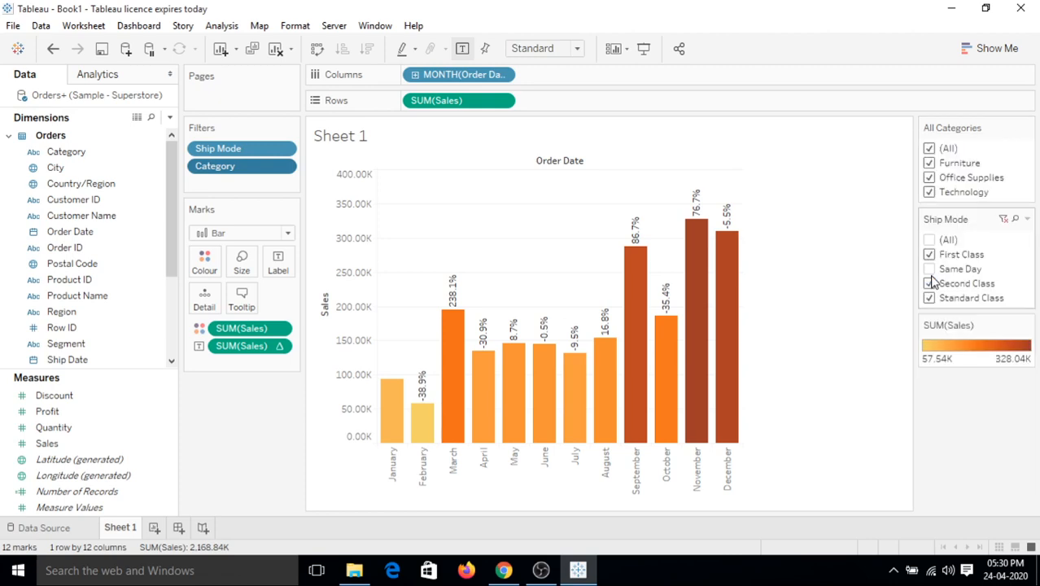
{"action": "left_click", "coordinate": [960, 166]}
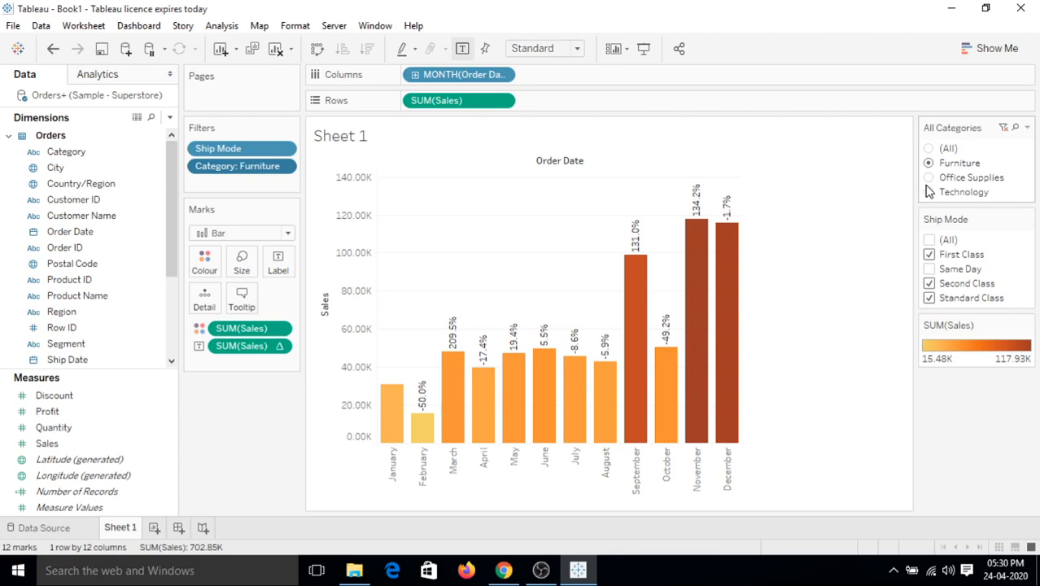
{"action": "left_click", "coordinate": [930, 178]}
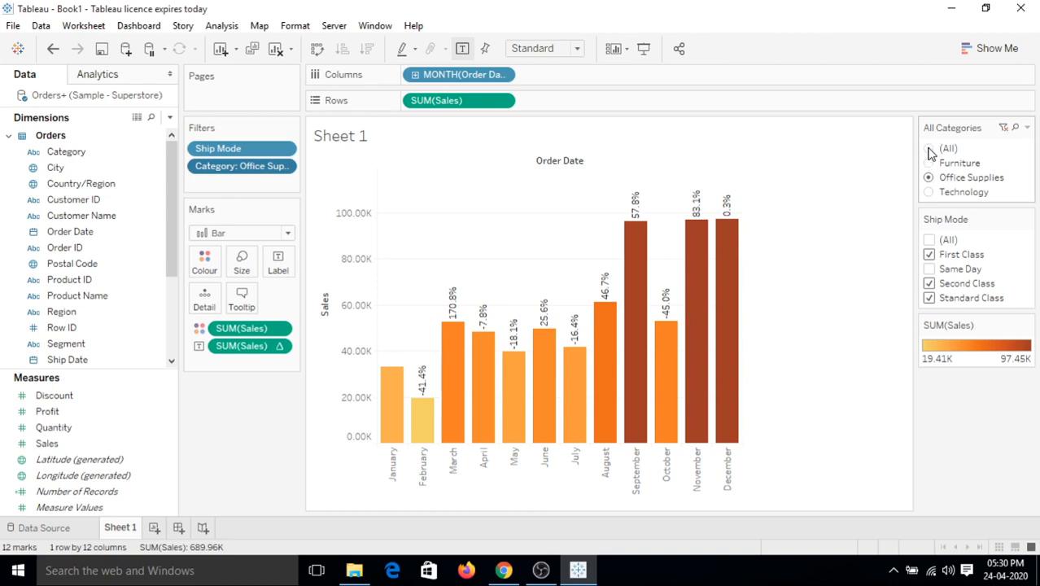
{"action": "left_click", "coordinate": [929, 161]}
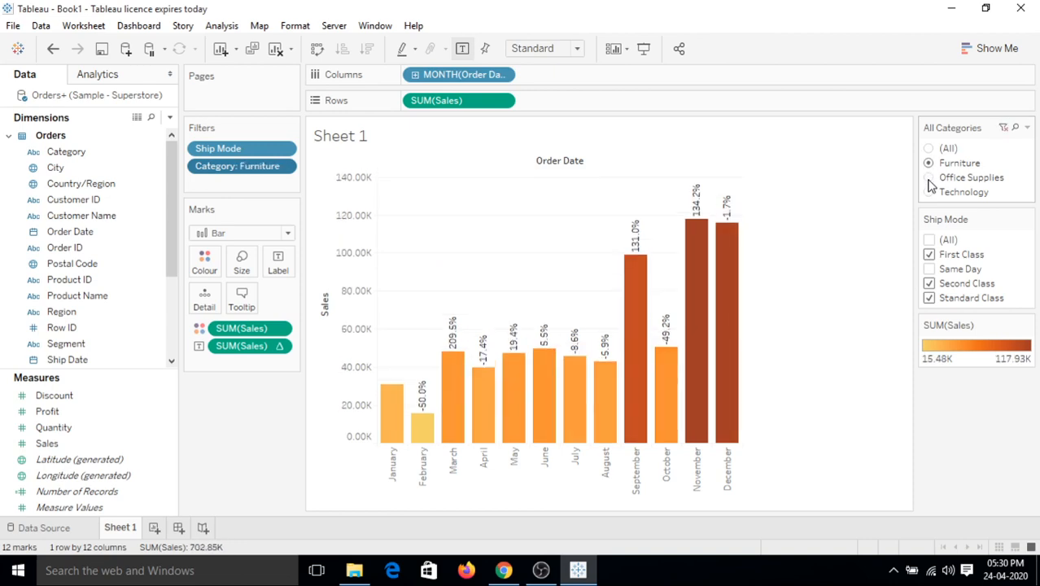
{"action": "left_click", "coordinate": [929, 179]}
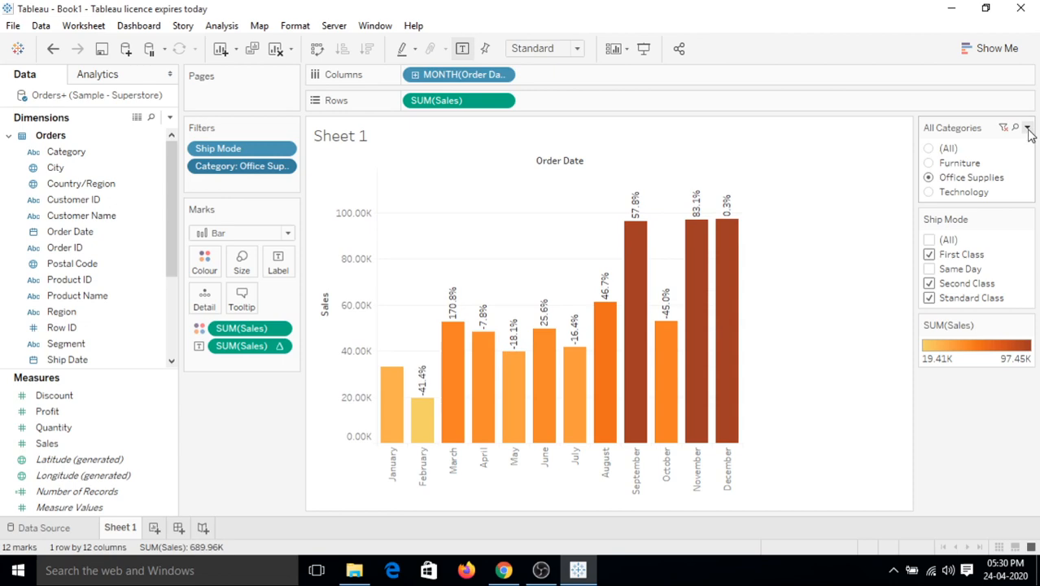
Step: Set the All Categories filter card to Single Value (dropdown) and filter the chart to Furniture
{"action": "left_click", "coordinate": [1029, 129]}
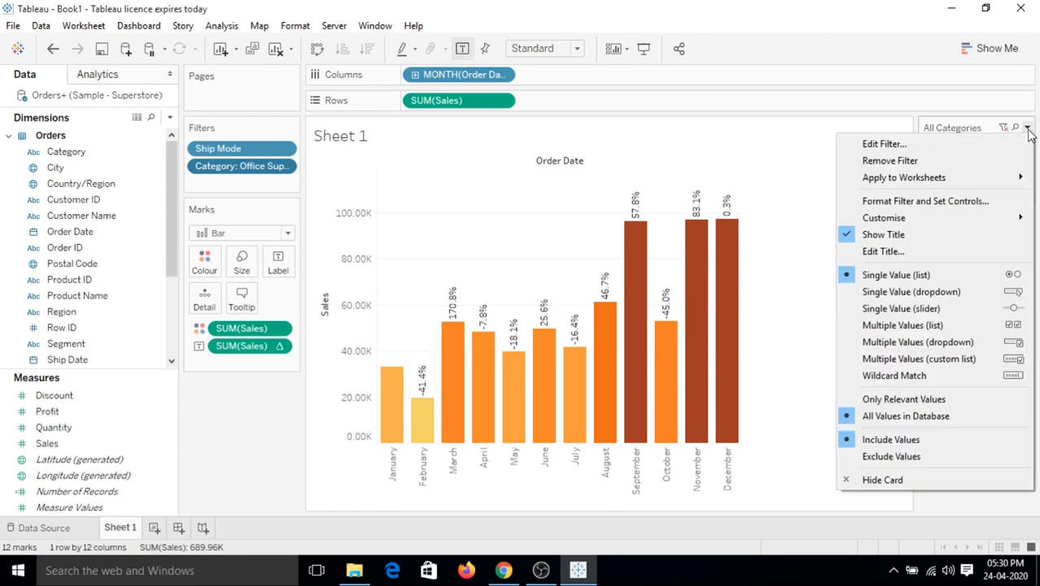
{"action": "left_click", "coordinate": [925, 291]}
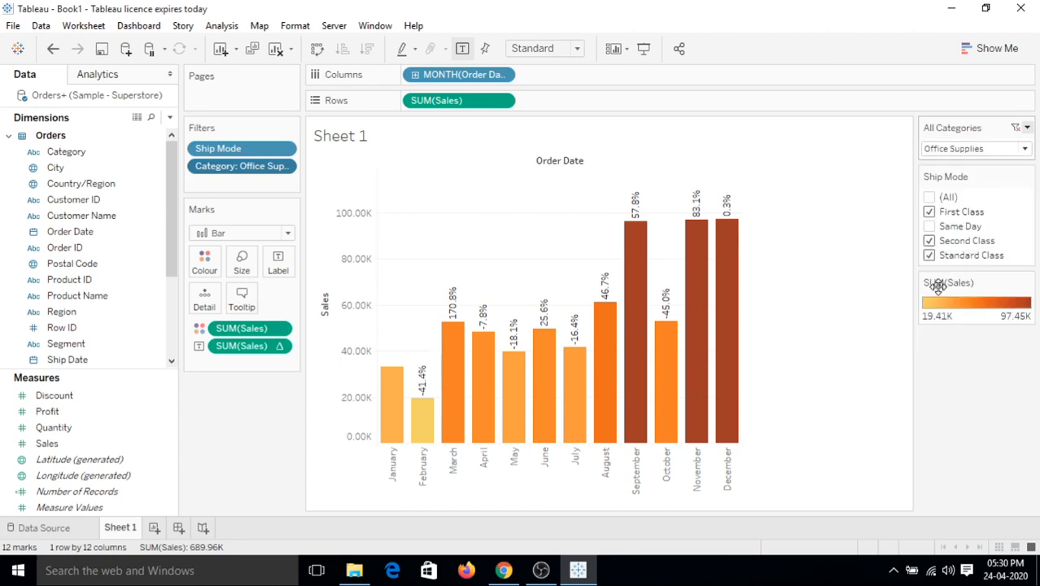
{"action": "left_click", "coordinate": [986, 150]}
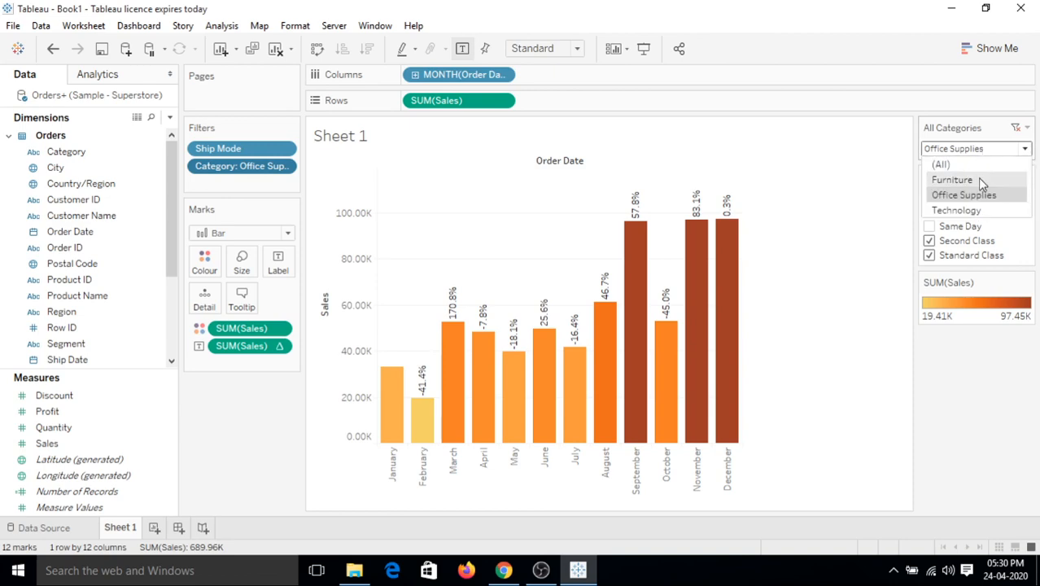
{"action": "left_click", "coordinate": [978, 179]}
Step: Set the All Categories filter card to Multiple Values (dropdown) and select all of its categories
{"action": "left_click", "coordinate": [1026, 128]}
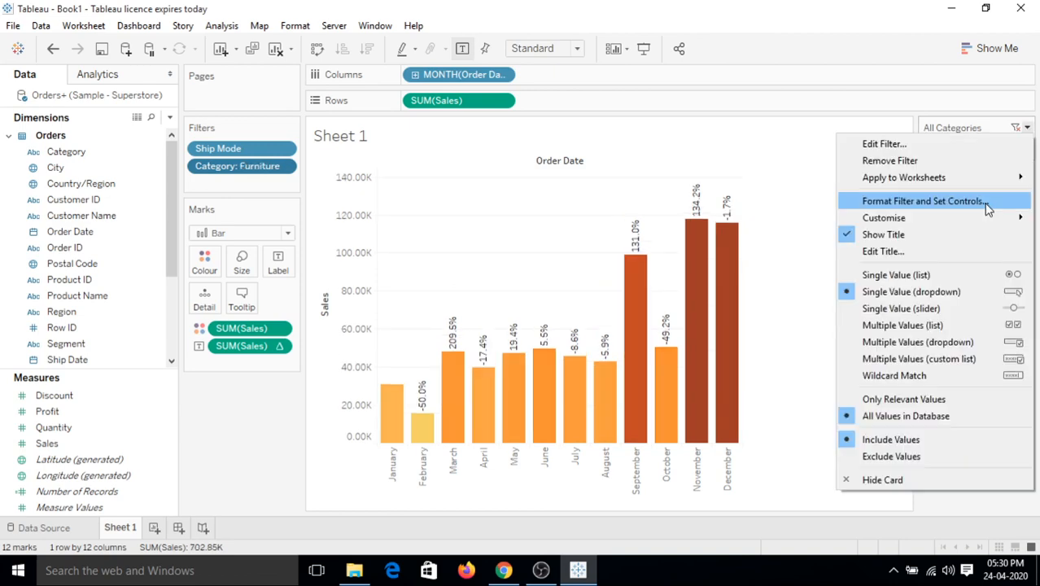
{"action": "left_click", "coordinate": [934, 360]}
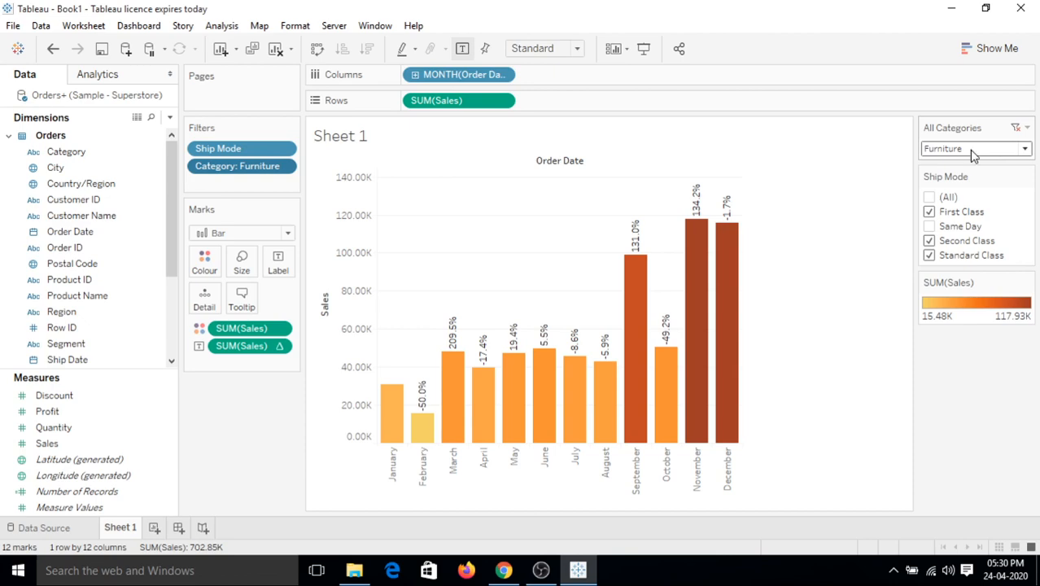
{"action": "left_click", "coordinate": [973, 151]}
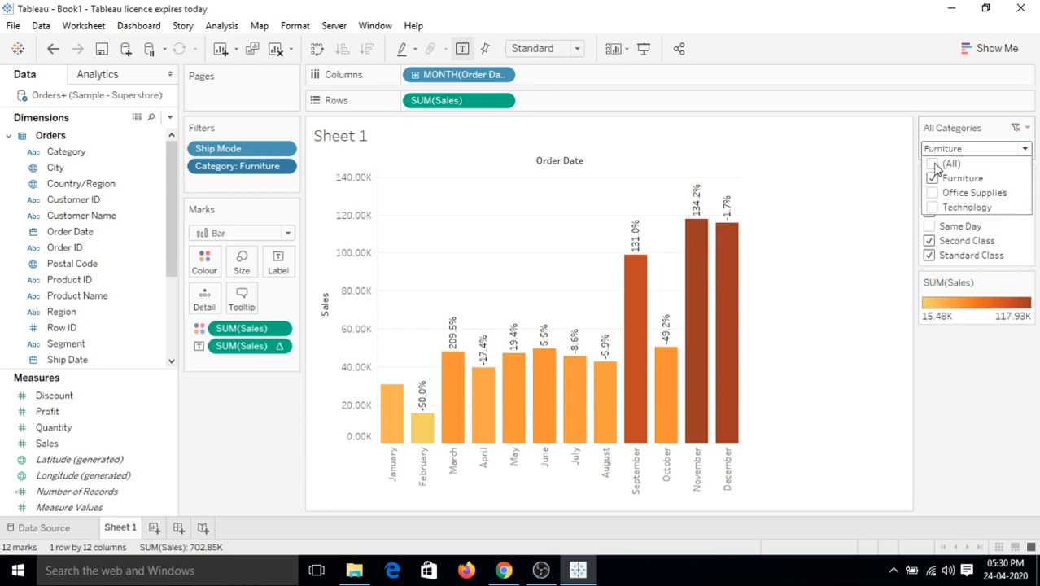
{"action": "left_click", "coordinate": [958, 128]}
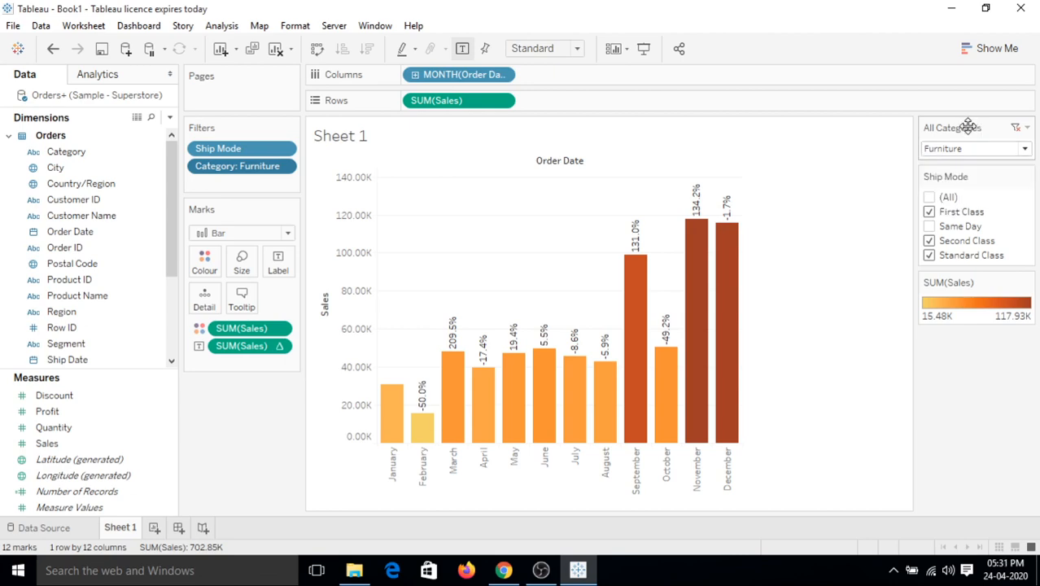
{"action": "left_click", "coordinate": [954, 148]}
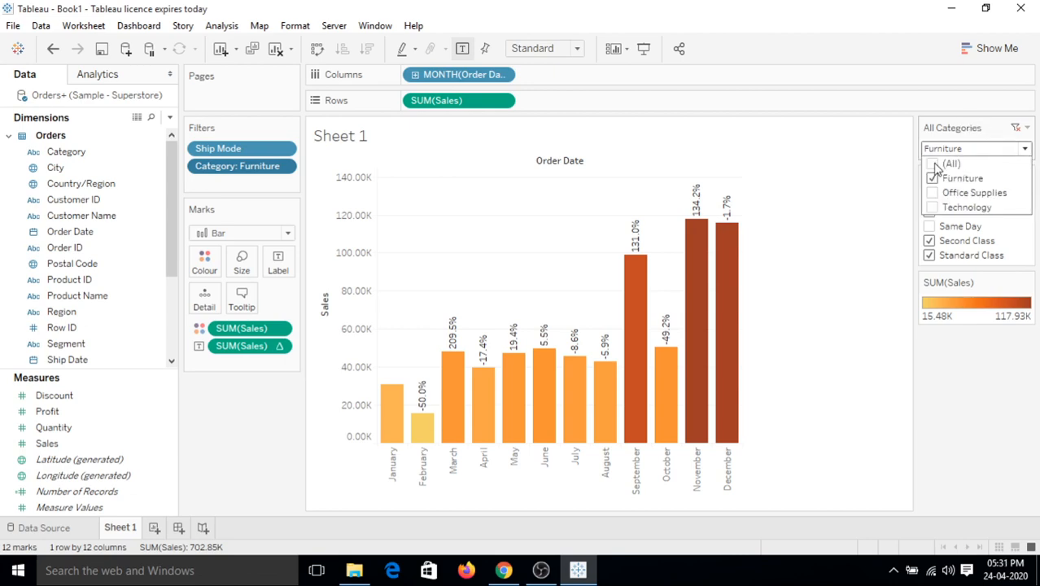
{"action": "left_click", "coordinate": [933, 165]}
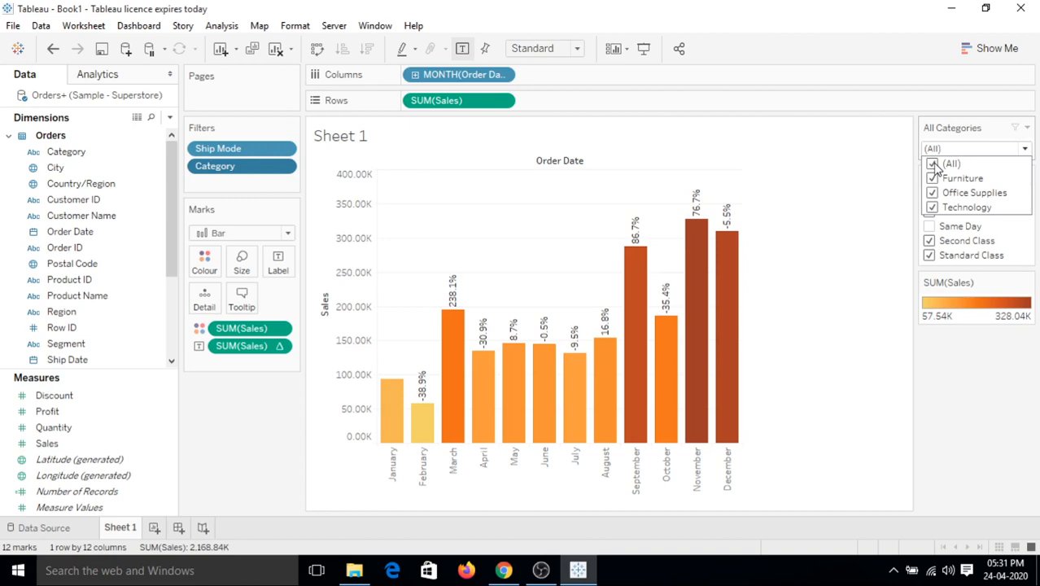
Step: Set the All Categories filter card to Single Value (slider) and move the slider to Office Supplies
{"action": "left_click", "coordinate": [1028, 128]}
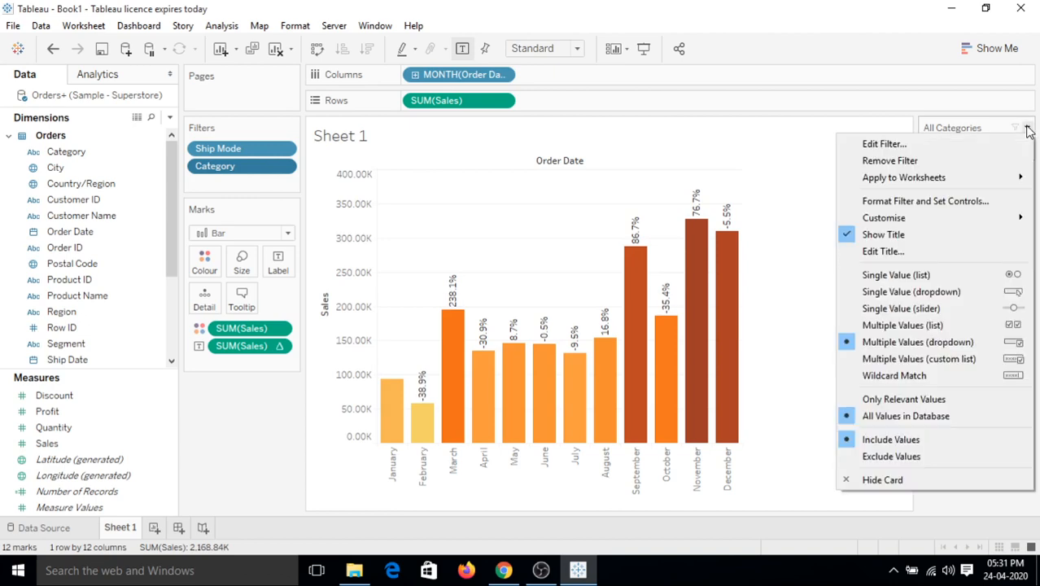
{"action": "left_click", "coordinate": [1001, 309]}
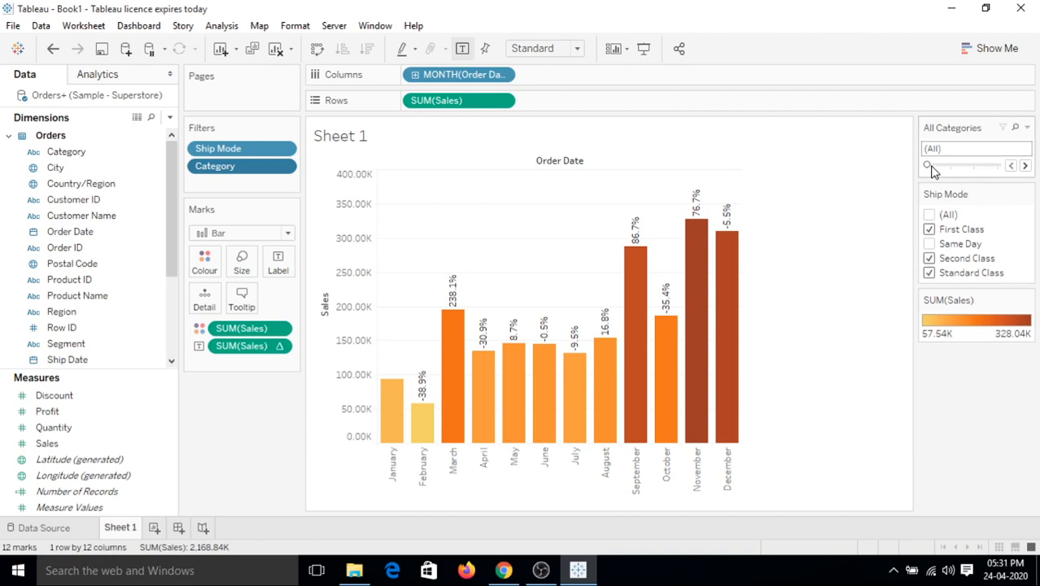
{"action": "left_click_drag", "start_coordinate": [933, 171], "coordinate": [969, 167]}
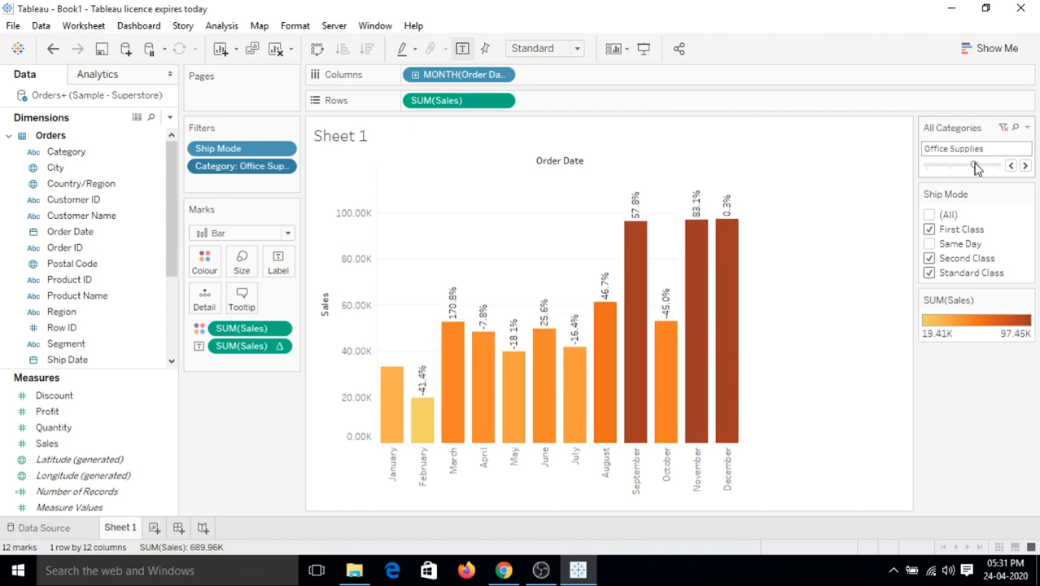
Step: Change the All Categories filter card to Multiple Values (list) and on to Multiple Values (custom list)
{"action": "left_click", "coordinate": [1029, 130]}
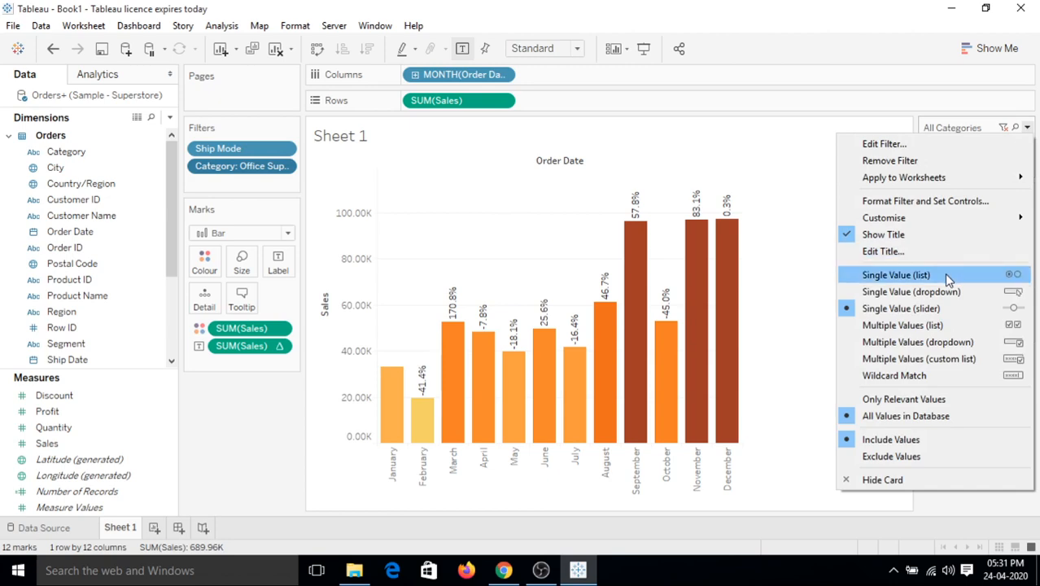
{"action": "left_click", "coordinate": [940, 327]}
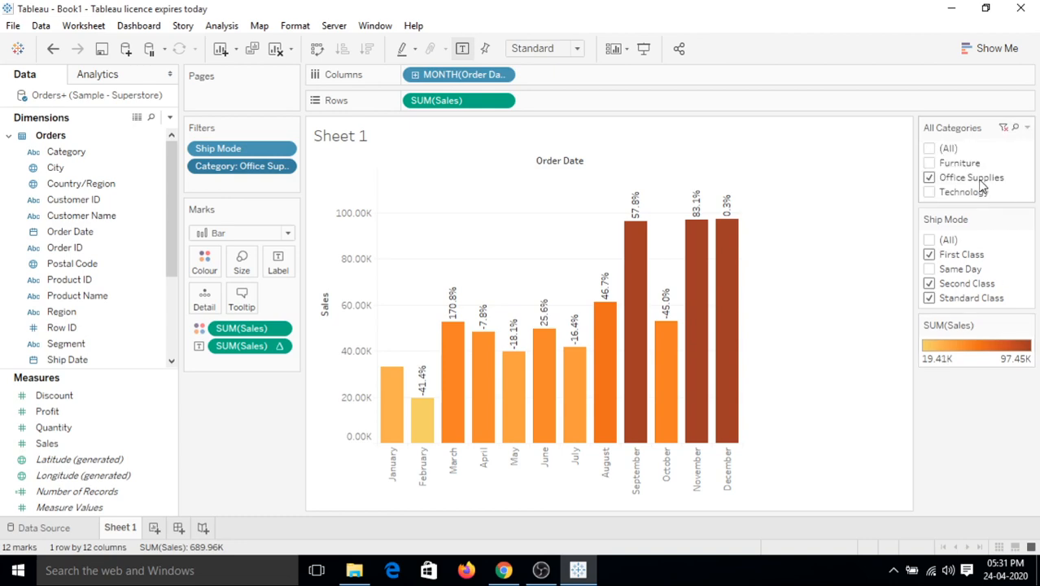
{"action": "left_click", "coordinate": [1027, 129]}
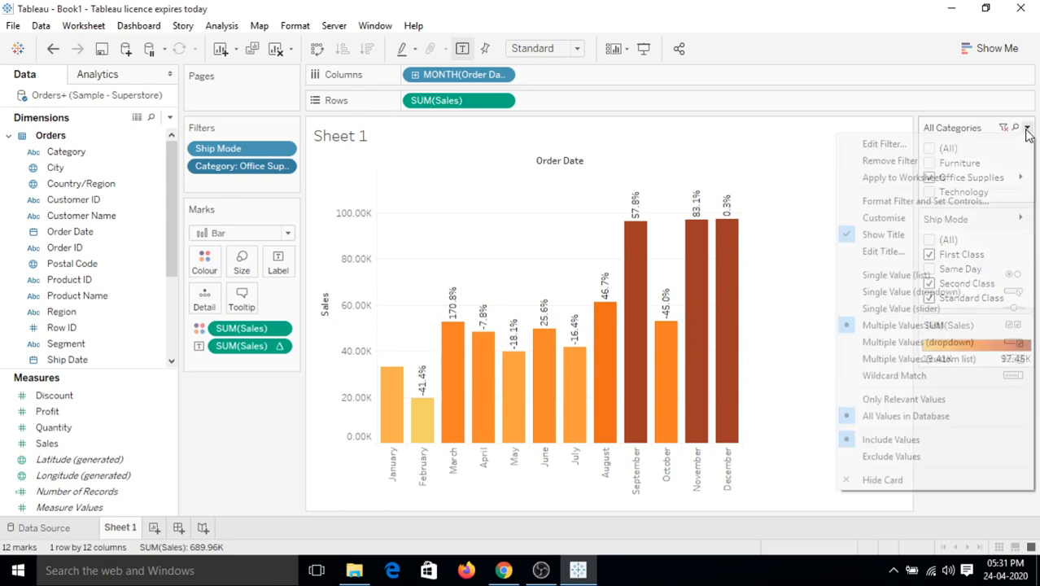
{"action": "left_click", "coordinate": [935, 368]}
Step: Search the custom list for "furniture", add Furniture to the filter and remove Office Supplies from it
{"action": "left_click", "coordinate": [977, 148]}
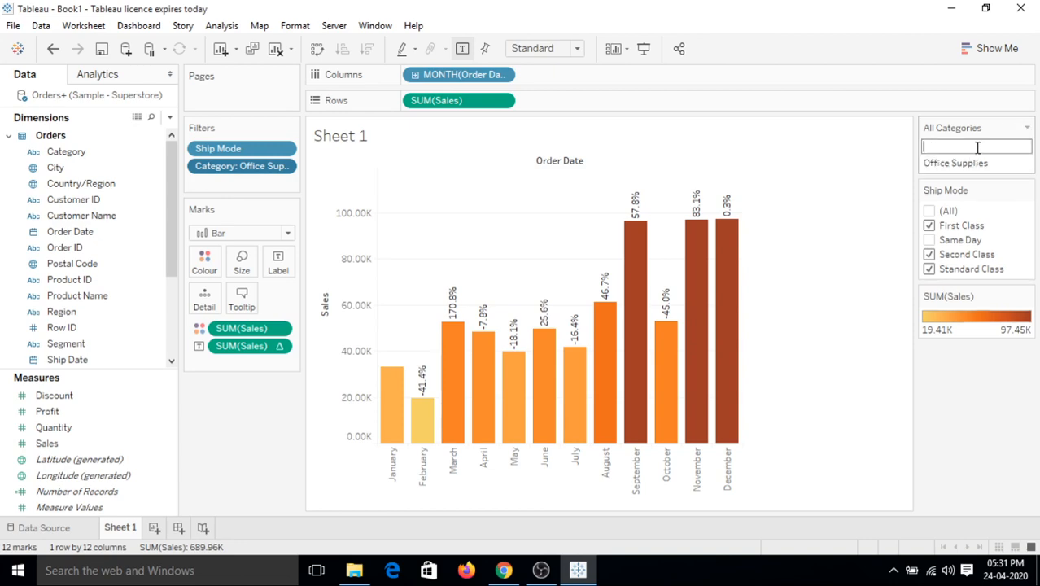
{"action": "type", "text": "fru"}
{"action": "key", "text": "BackSpace"}
{"action": "key", "text": "BackSpace"}
{"action": "type", "text": "furniture"}
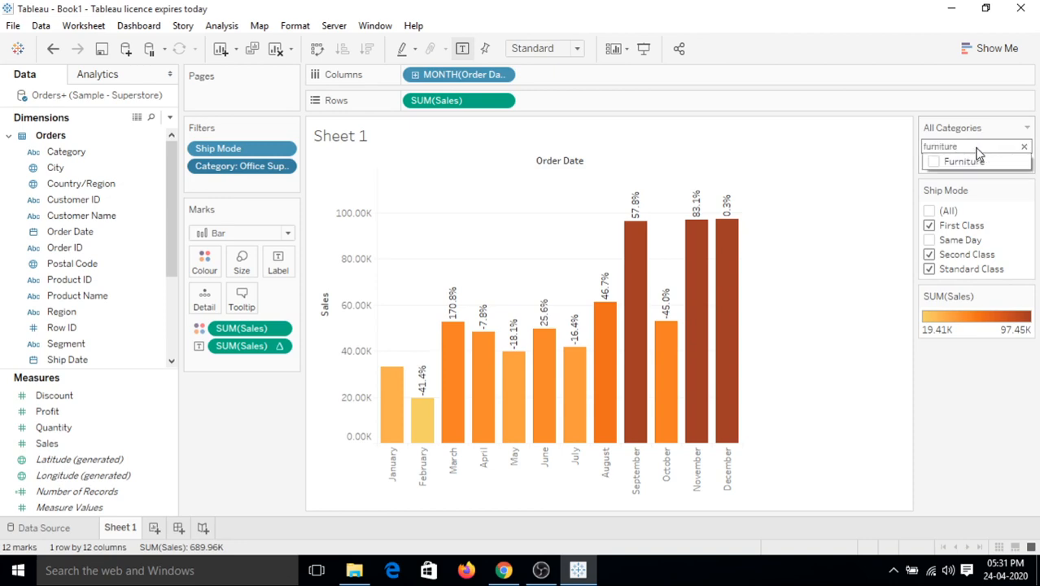
{"action": "left_click", "coordinate": [935, 163]}
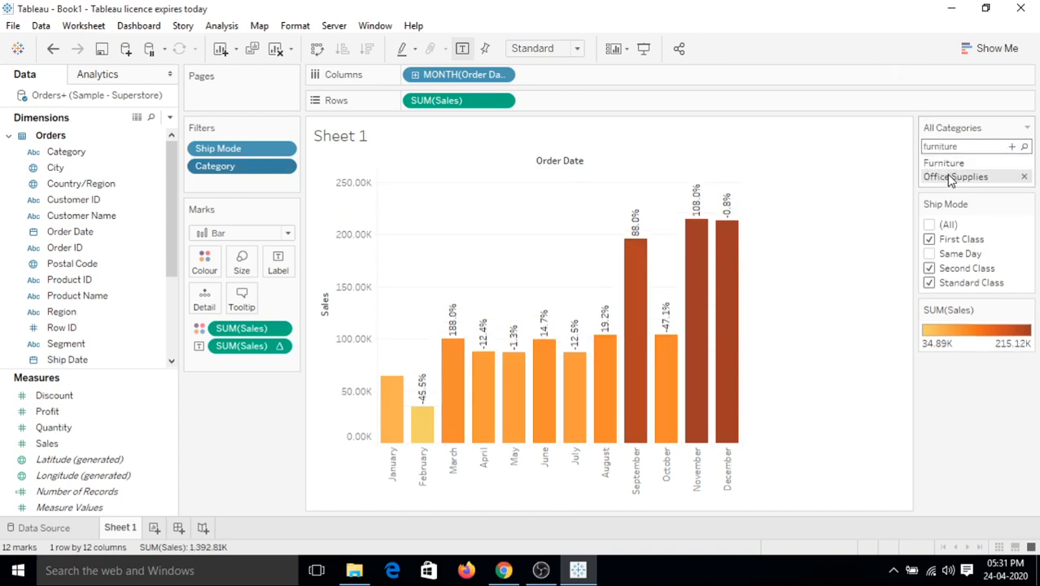
{"action": "left_click", "coordinate": [1025, 179]}
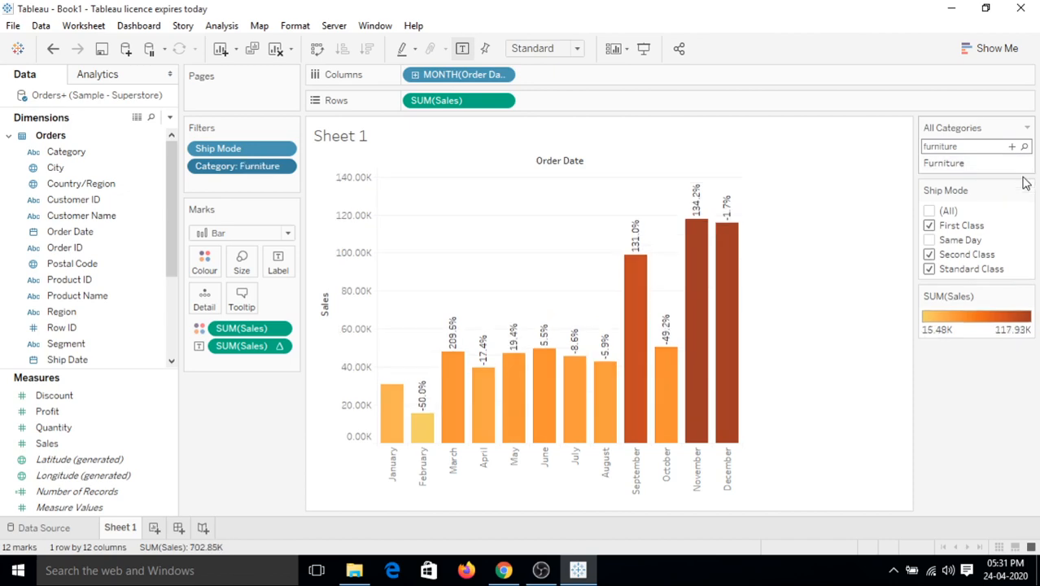
Step: Set the All Categories filter card to Wildcard Match and filter by "offic", followed by "furniture"
{"action": "left_click", "coordinate": [1028, 129]}
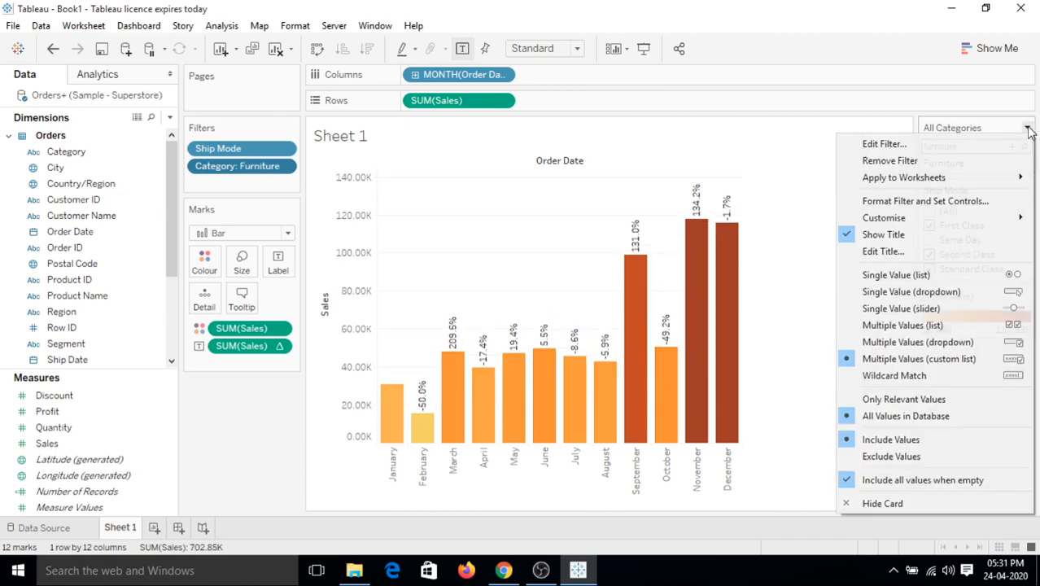
{"action": "left_click", "coordinate": [935, 376]}
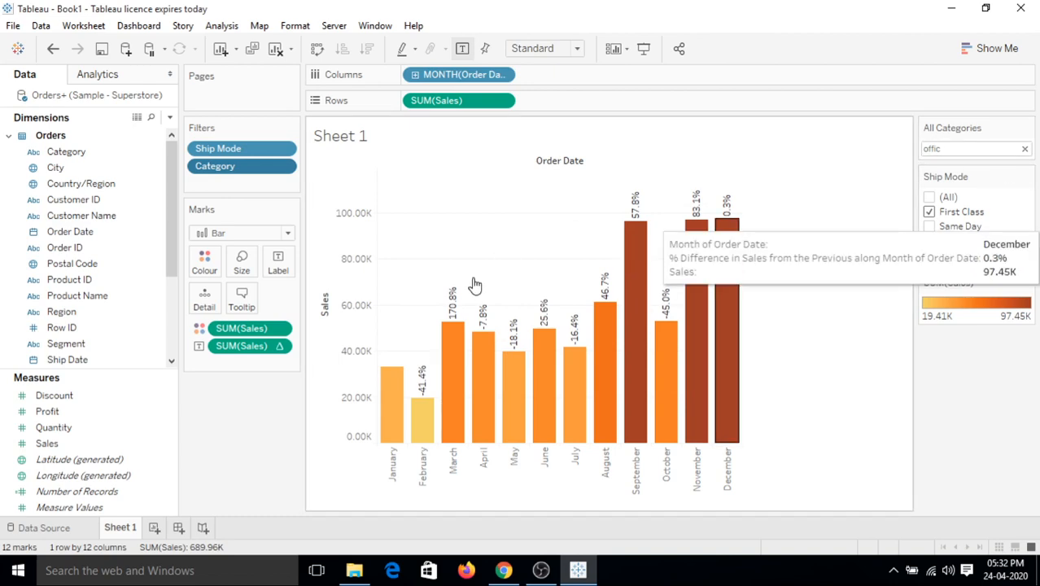
{"action": "double_click", "coordinate": [971, 146]}
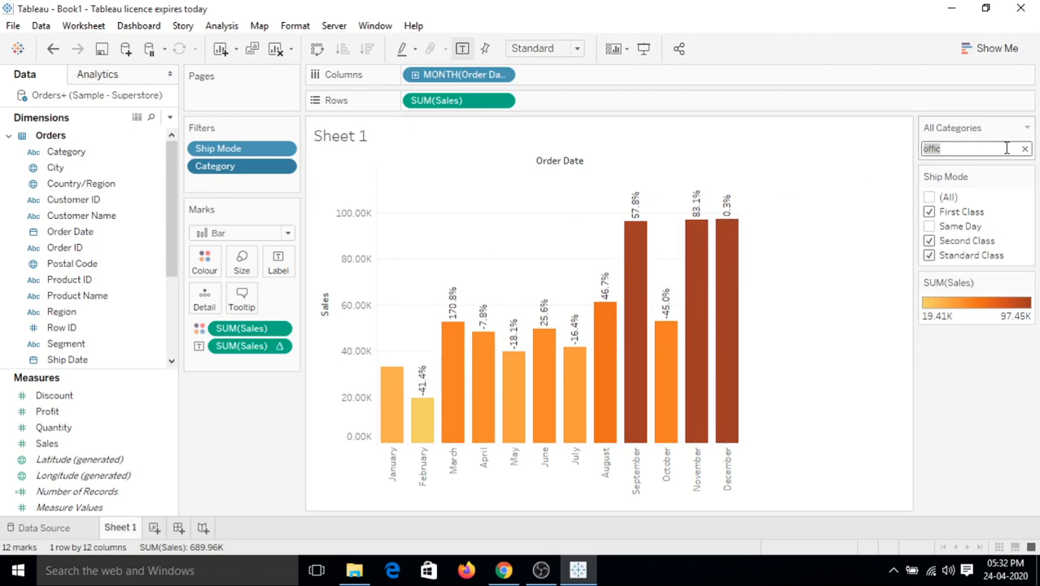
{"action": "type", "text": "furnitu"}
{"action": "key", "text": "BackSpace"}
{"action": "key", "text": "BackSpace"}
{"action": "key", "text": "BackSpace"}
{"action": "key", "text": "BackSpace"}
{"action": "type", "text": "niture"}
{"action": "key", "text": "Return"}
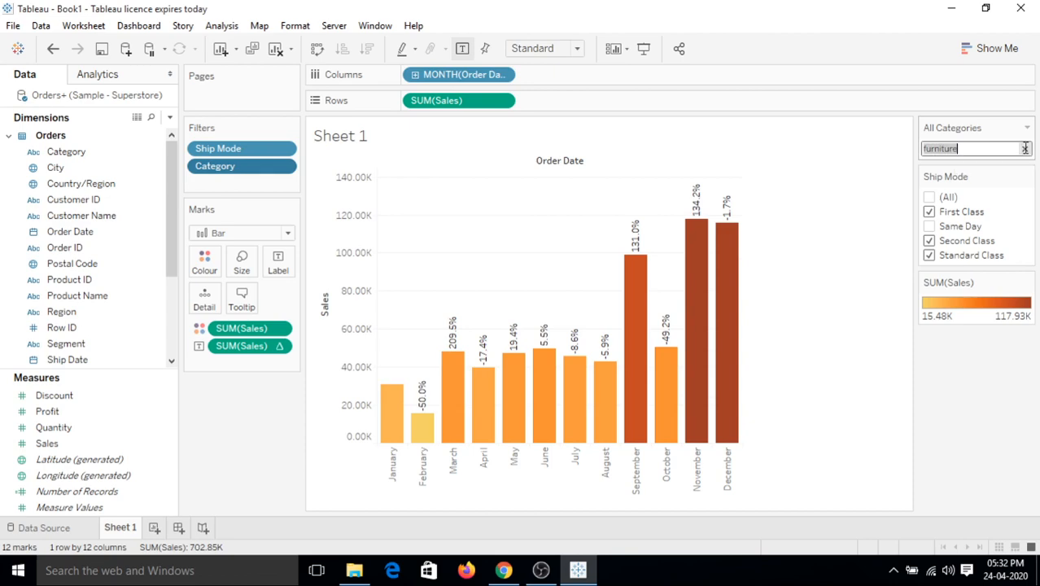
Step: Clear the wildcard text and set the All Categories filter card to Multiple Values (dropdown)
{"action": "left_click", "coordinate": [1026, 149]}
{"action": "left_click", "coordinate": [1025, 128]}
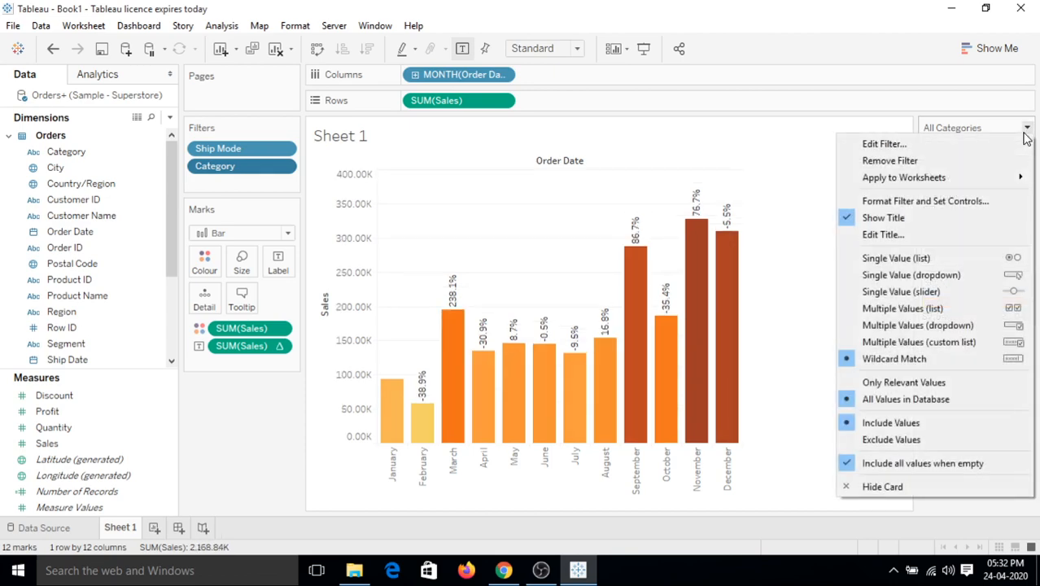
{"action": "left_click", "coordinate": [936, 326]}
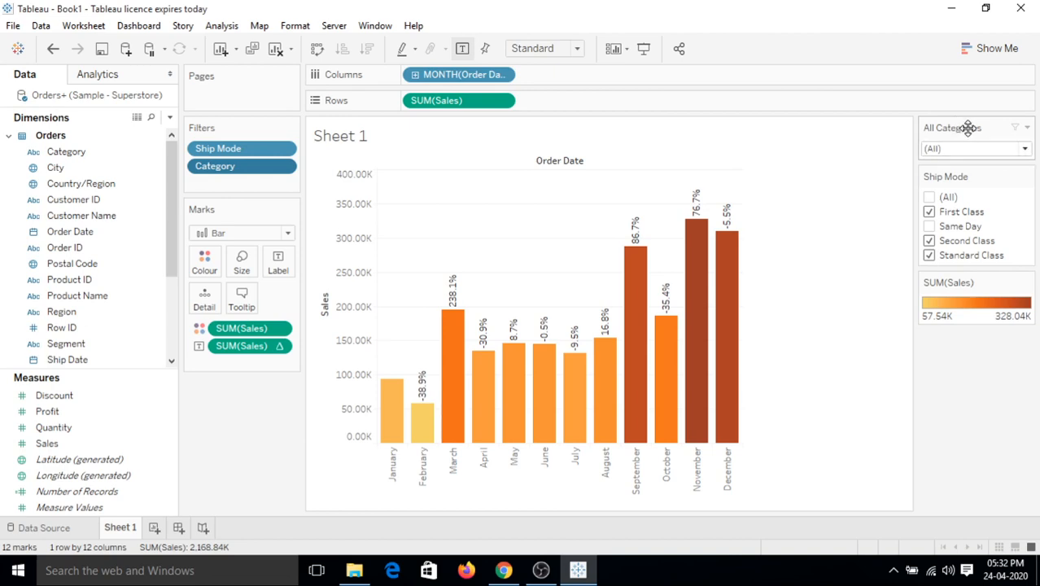
Step: Set the All Categories filter card's display type back to Multiple Values (list)
{"action": "left_click", "coordinate": [1028, 137]}
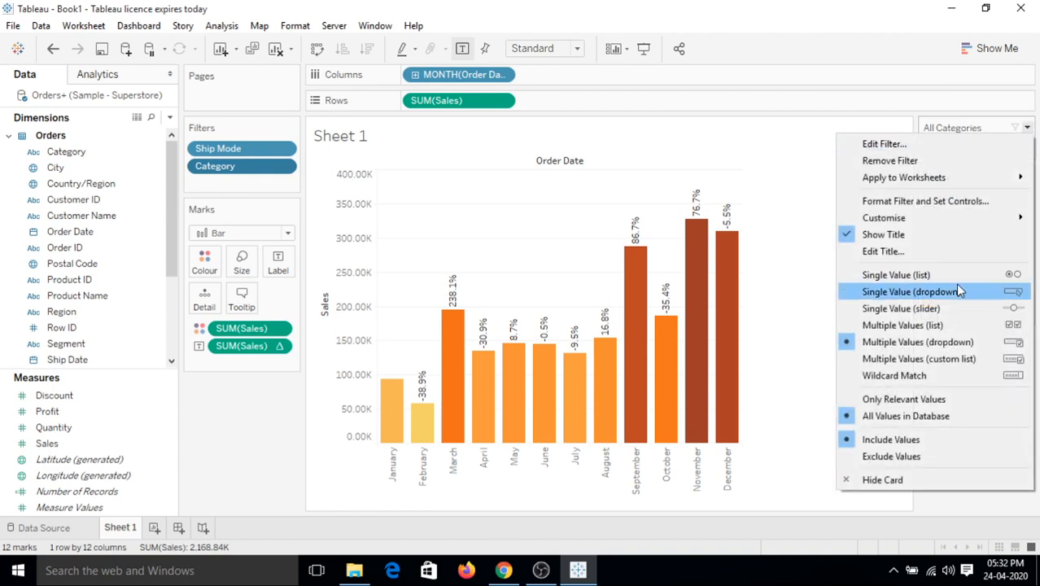
{"action": "left_click", "coordinate": [941, 332]}
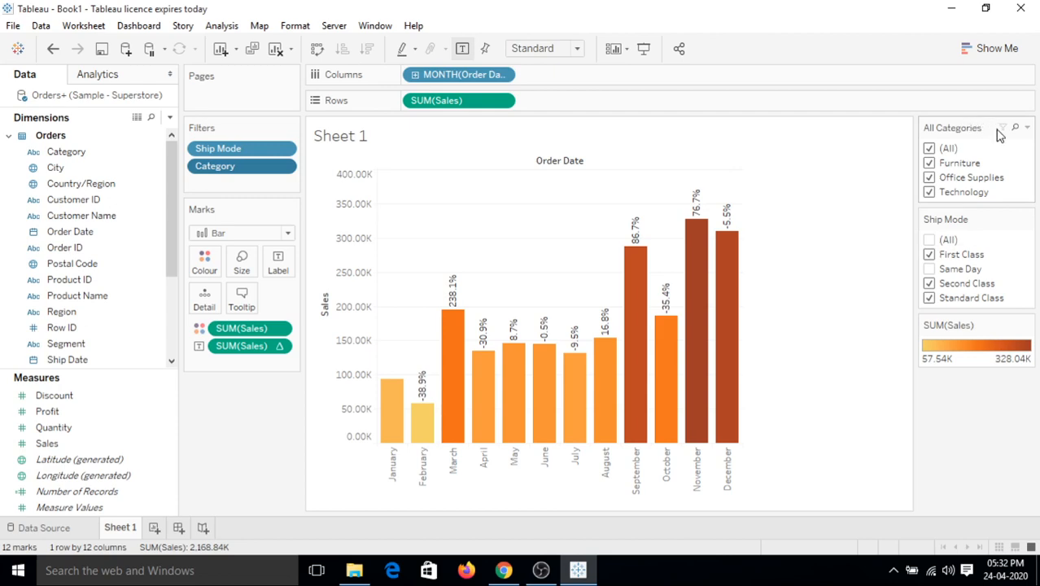
{"action": "left_click", "coordinate": [1027, 132]}
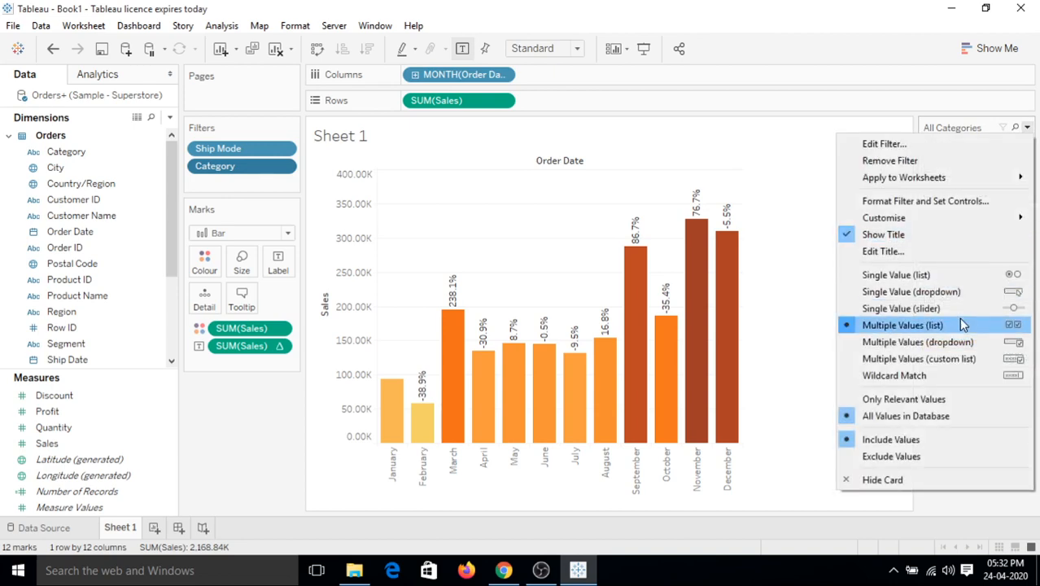
{"action": "left_click", "coordinate": [798, 6]}
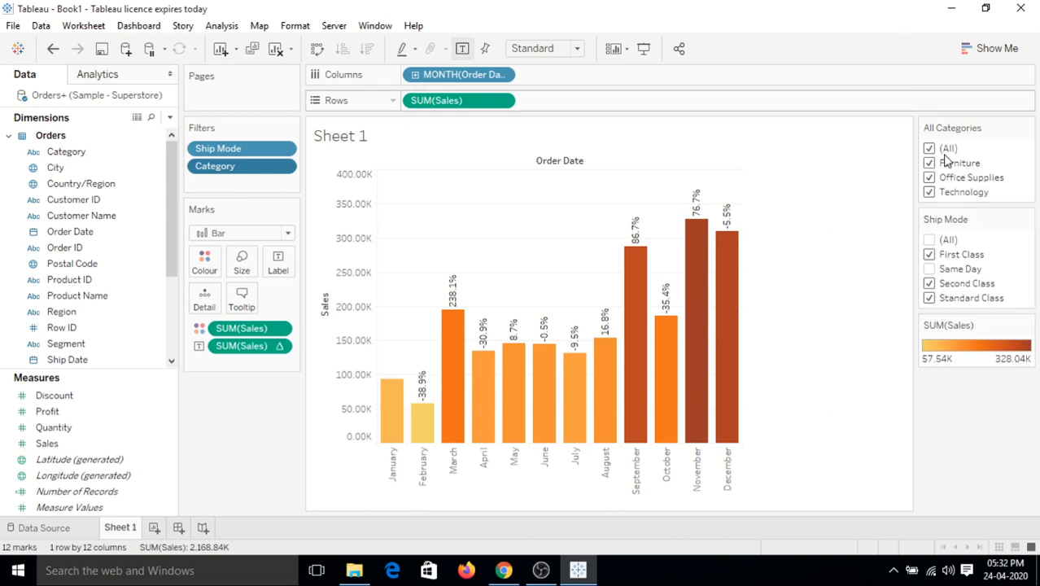
Step: Set the All Categories filter card's display type to Multiple Values (dropdown) and review its relevant-values options
{"action": "left_click", "coordinate": [1029, 130]}
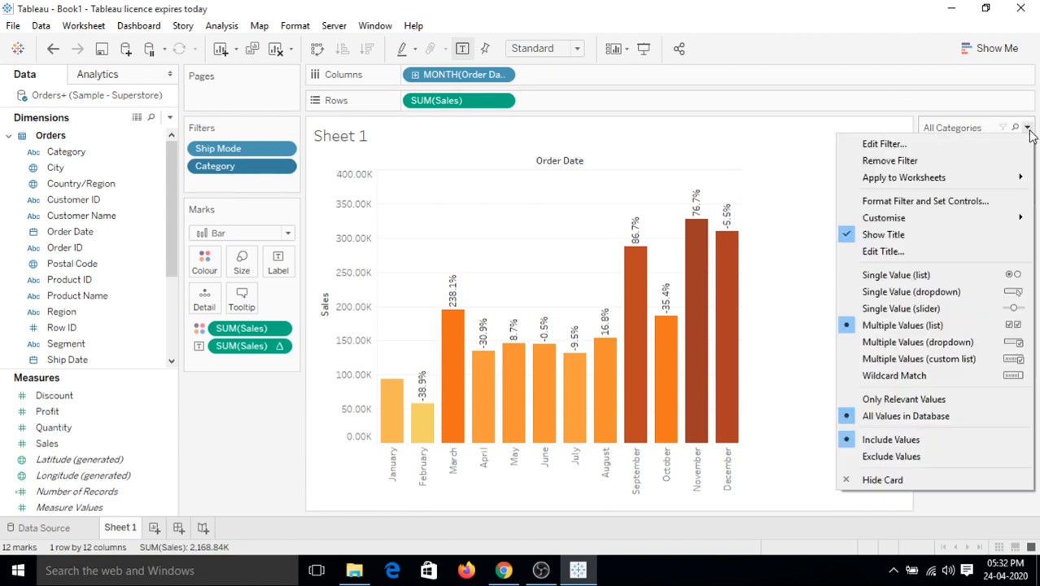
{"action": "left_click", "coordinate": [935, 343]}
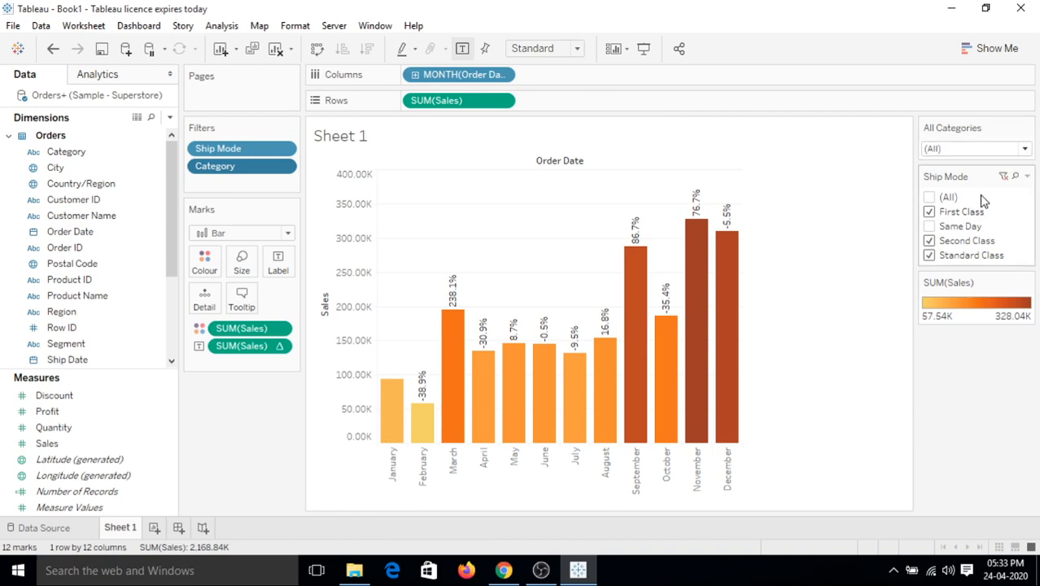
{"action": "left_click", "coordinate": [1028, 129]}
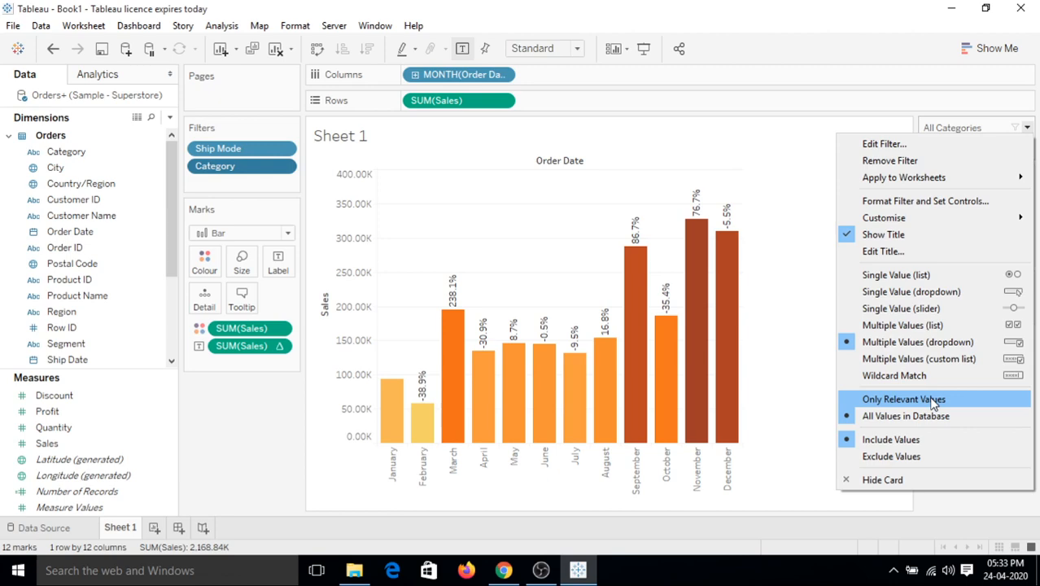
{"action": "left_click", "coordinate": [815, 3]}
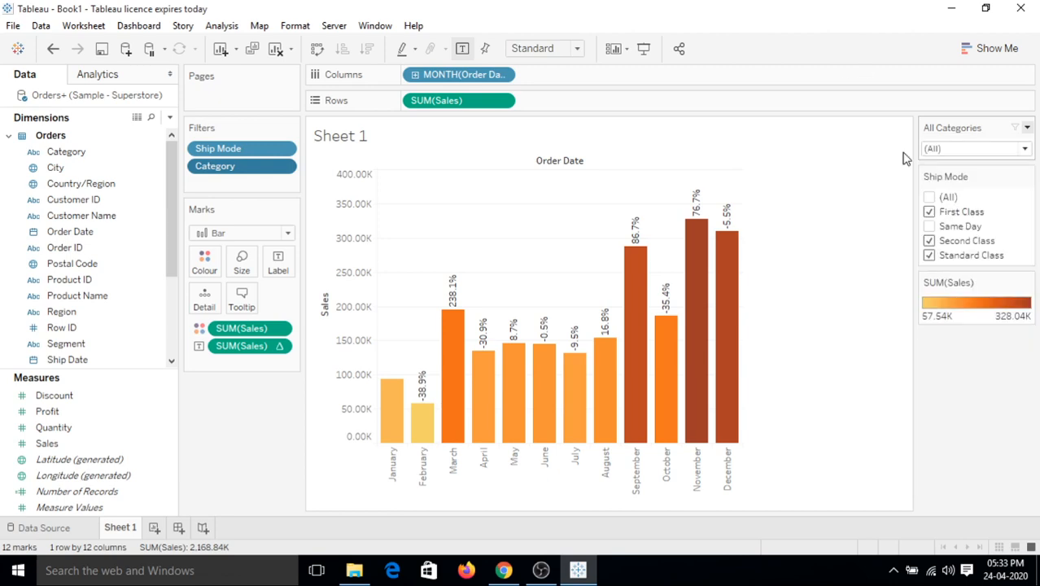
Step: Add the Sub-Category dimension to the filters with all of its values selected
{"action": "left_click_drag", "start_coordinate": [174, 196], "coordinate": [171, 257]}
{"action": "left_click", "coordinate": [81, 315]}
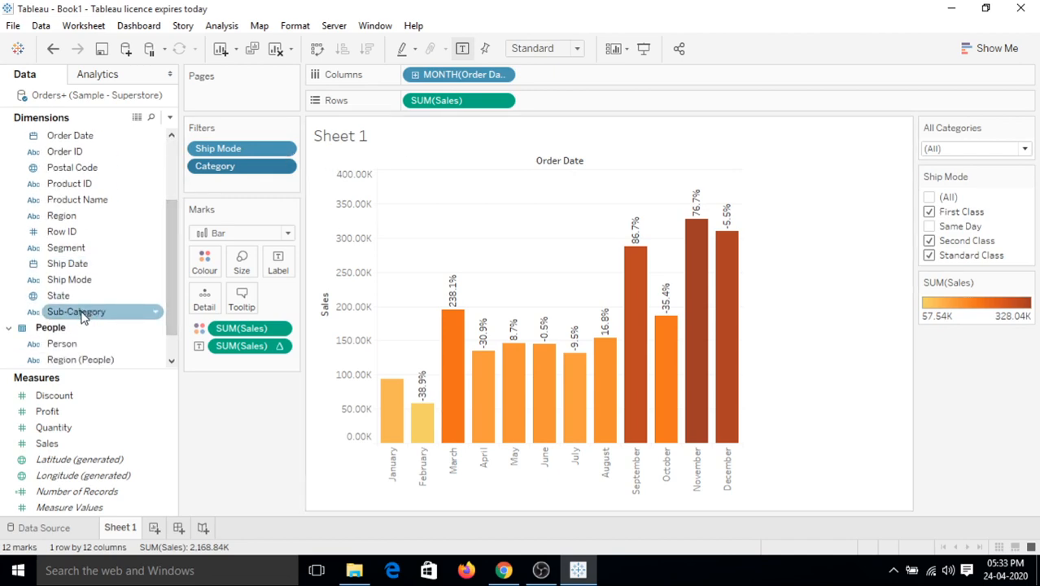
{"action": "left_click_drag", "start_coordinate": [82, 316], "coordinate": [222, 186]}
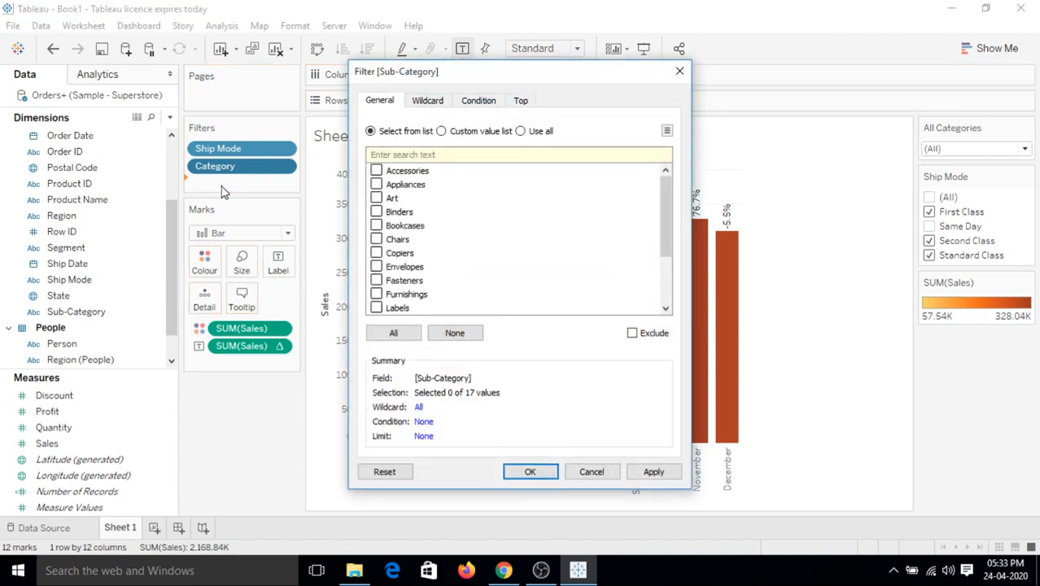
{"action": "left_click", "coordinate": [372, 333]}
{"action": "left_click", "coordinate": [527, 472]}
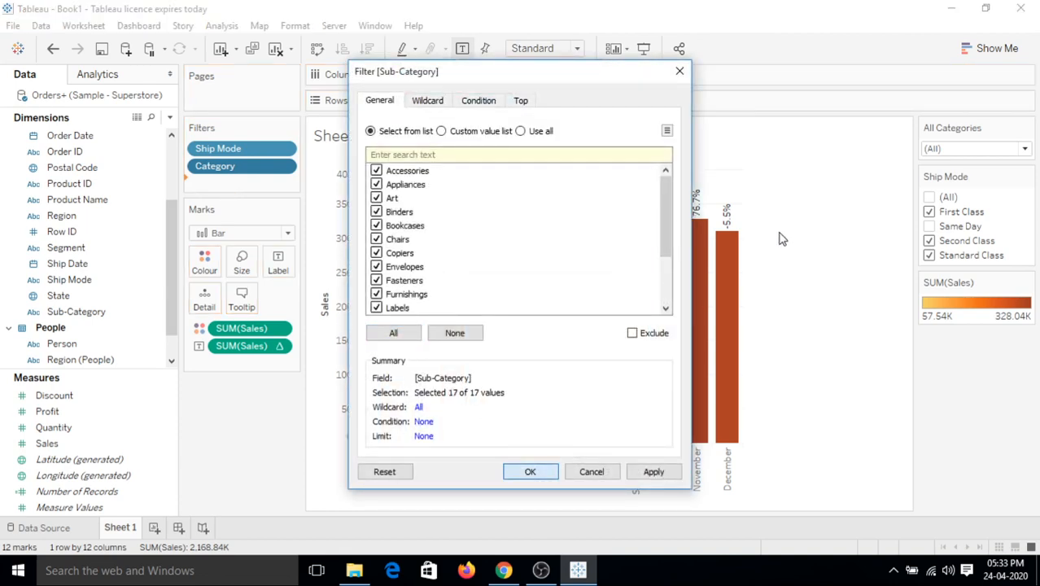
Step: Show the Sub-Category filter card and have it list All Values in Database
{"action": "left_click", "coordinate": [1025, 149]}
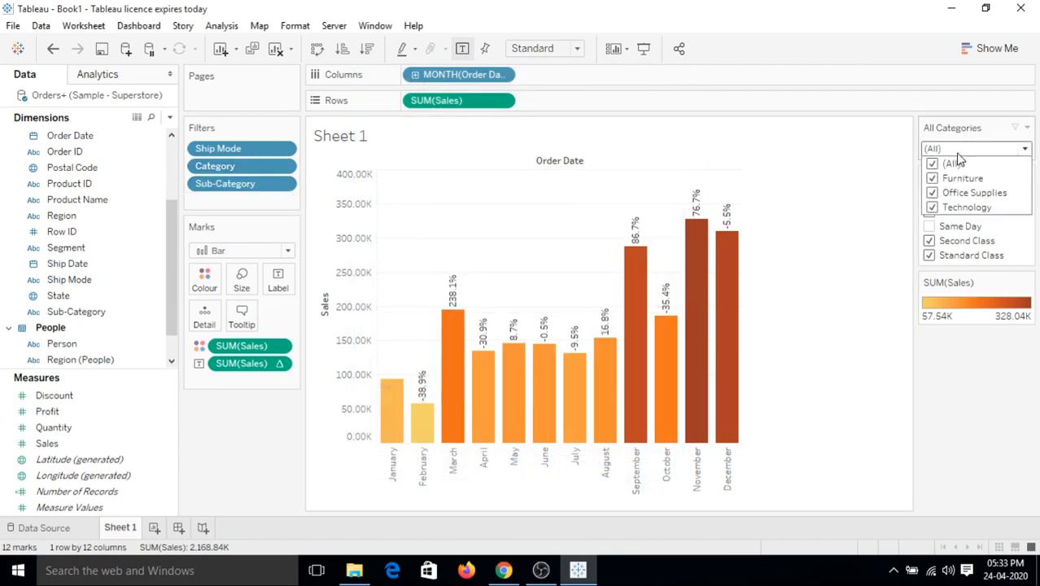
{"action": "left_click", "coordinate": [858, 22]}
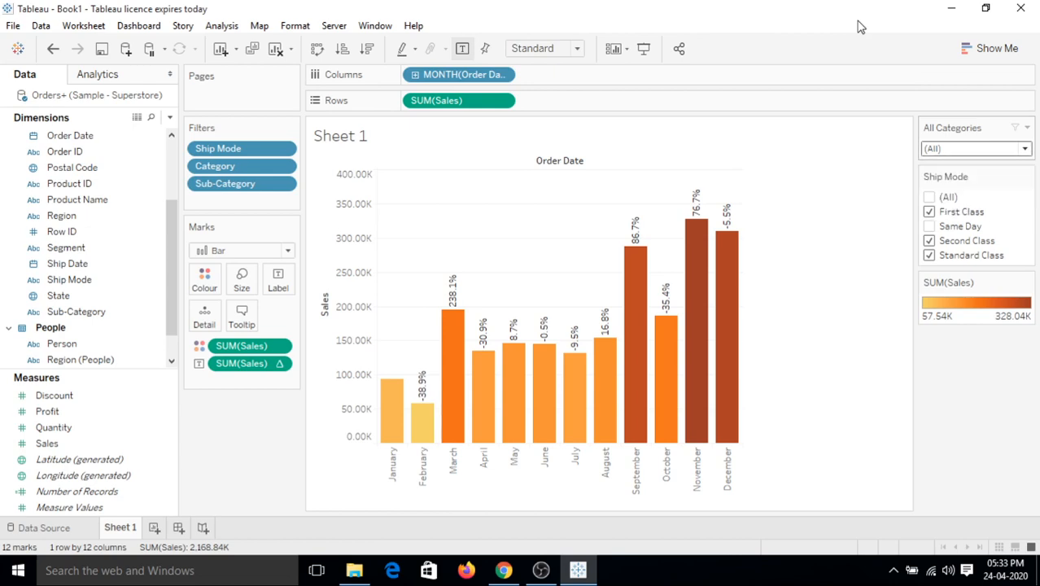
{"action": "right_click", "coordinate": [285, 184]}
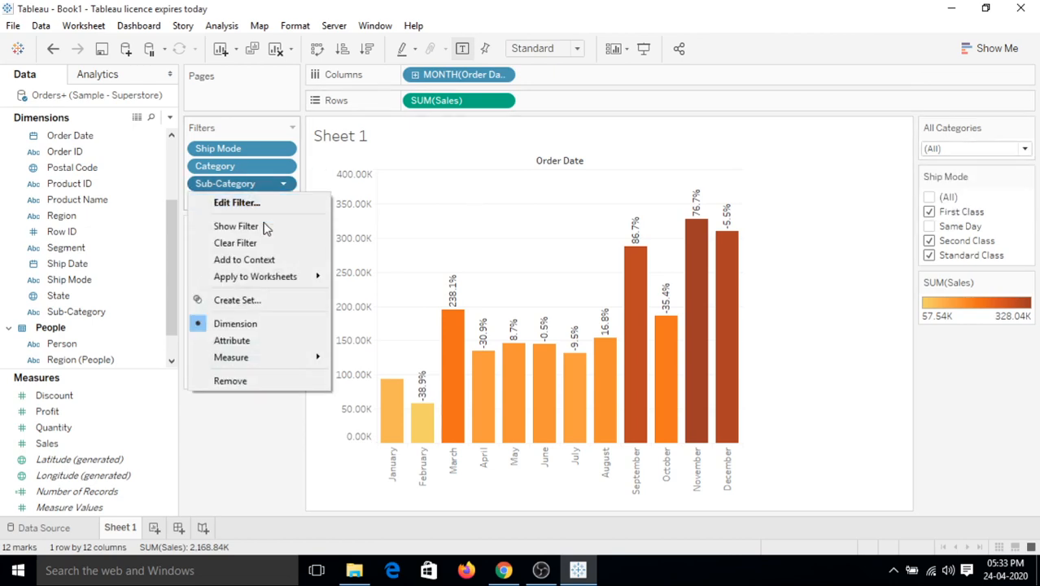
{"action": "left_click", "coordinate": [264, 226]}
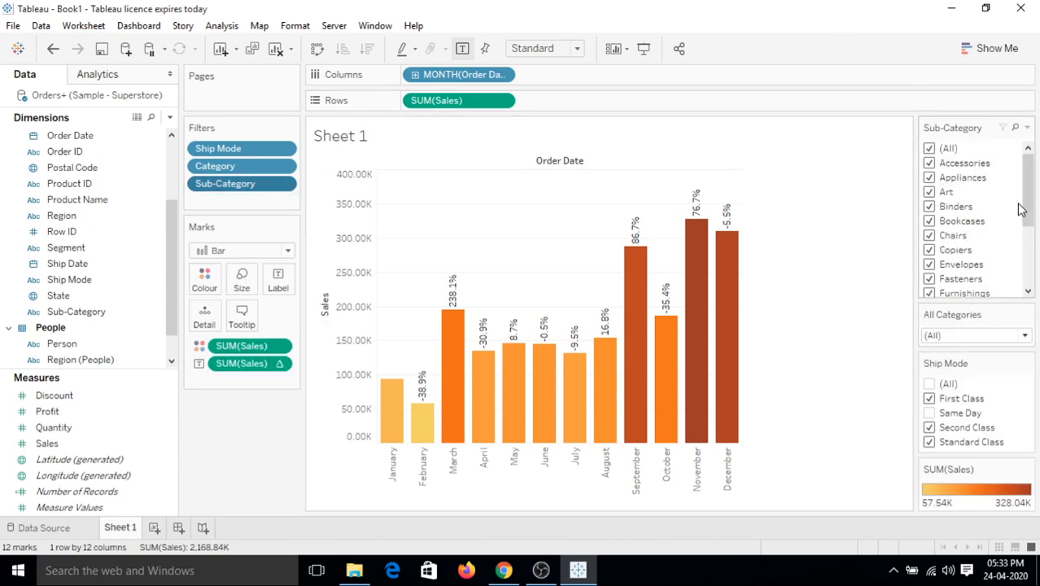
{"action": "left_click_drag", "start_coordinate": [1030, 193], "coordinate": [1029, 106]}
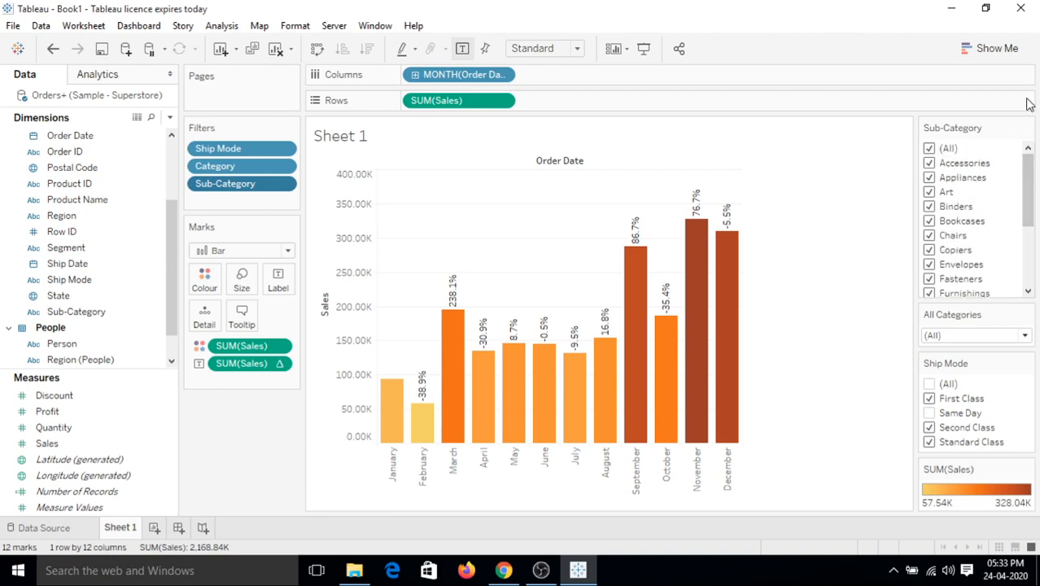
{"action": "left_click", "coordinate": [1027, 128]}
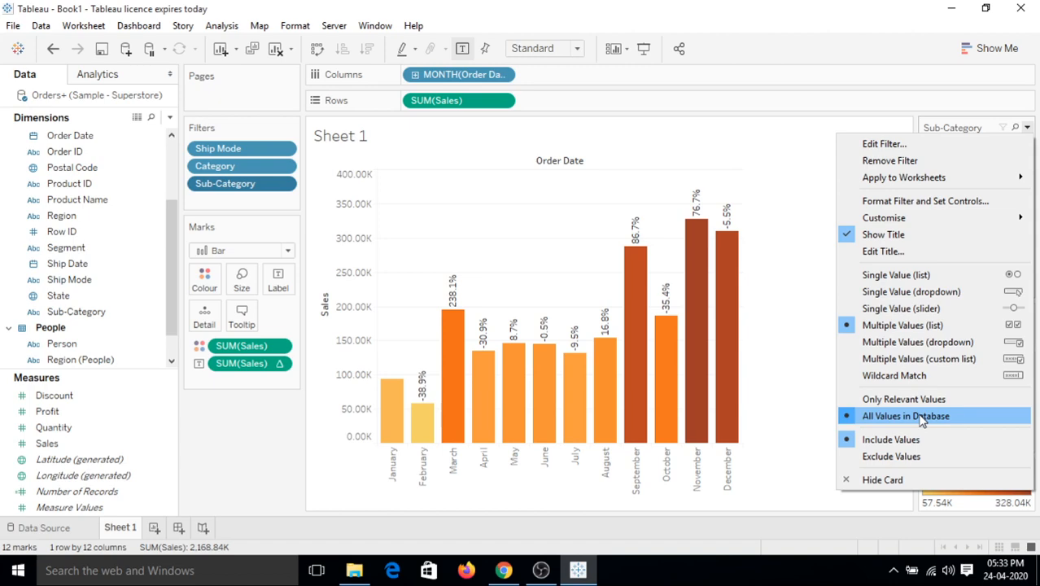
{"action": "left_click", "coordinate": [921, 416]}
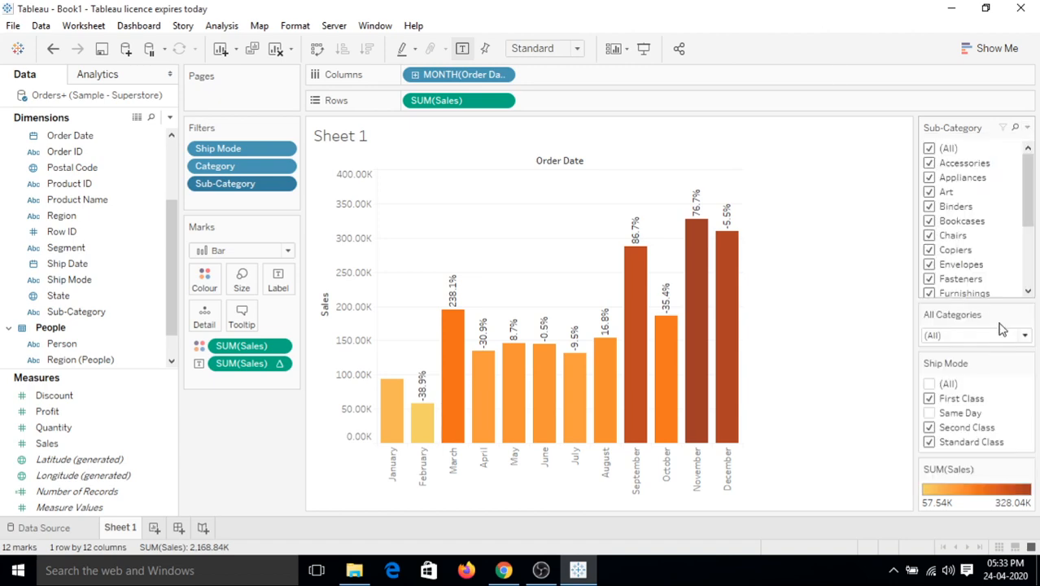
Step: Filter All Categories to Technology only and set the Sub-Category card to Only Relevant Values
{"action": "left_click", "coordinate": [1025, 336]}
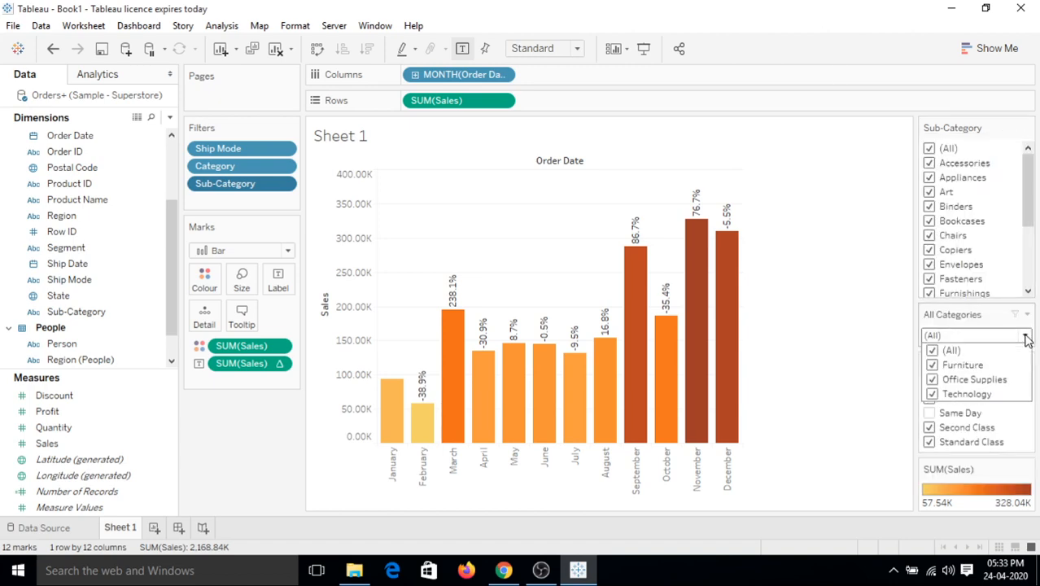
{"action": "left_click", "coordinate": [933, 351]}
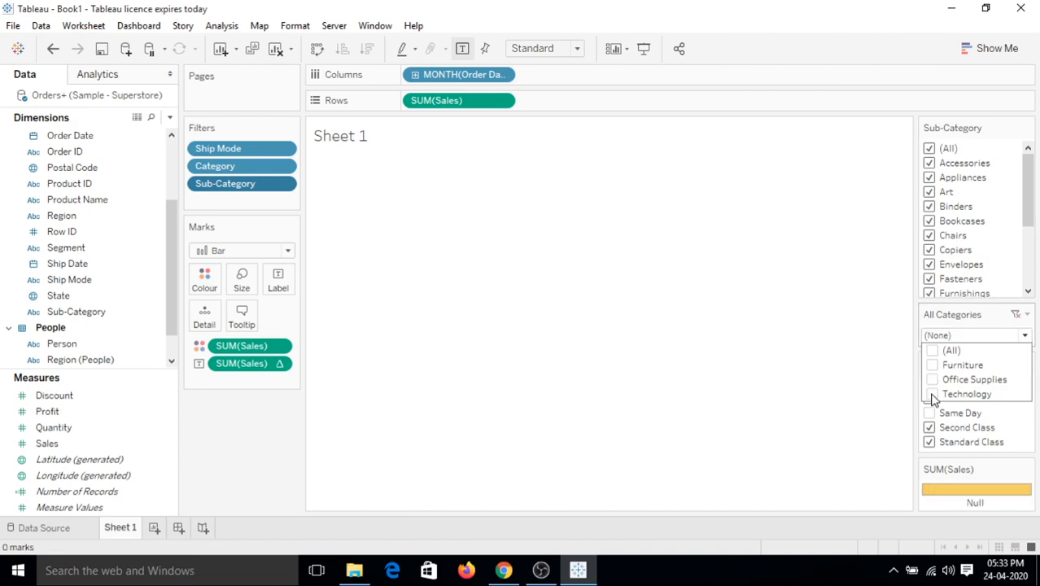
{"action": "left_click", "coordinate": [933, 394]}
{"action": "left_click", "coordinate": [818, 2]}
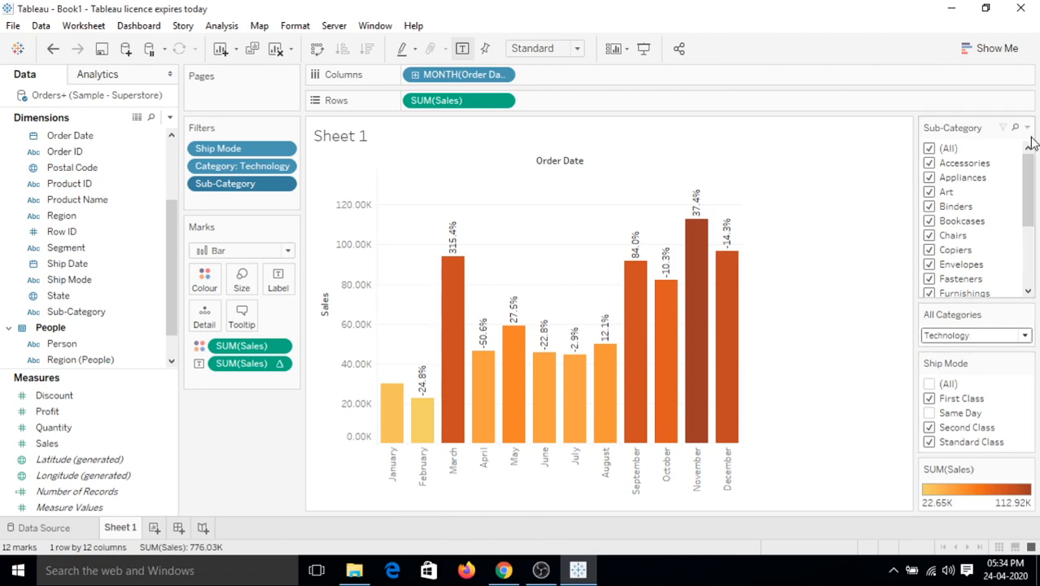
{"action": "left_click", "coordinate": [1028, 130]}
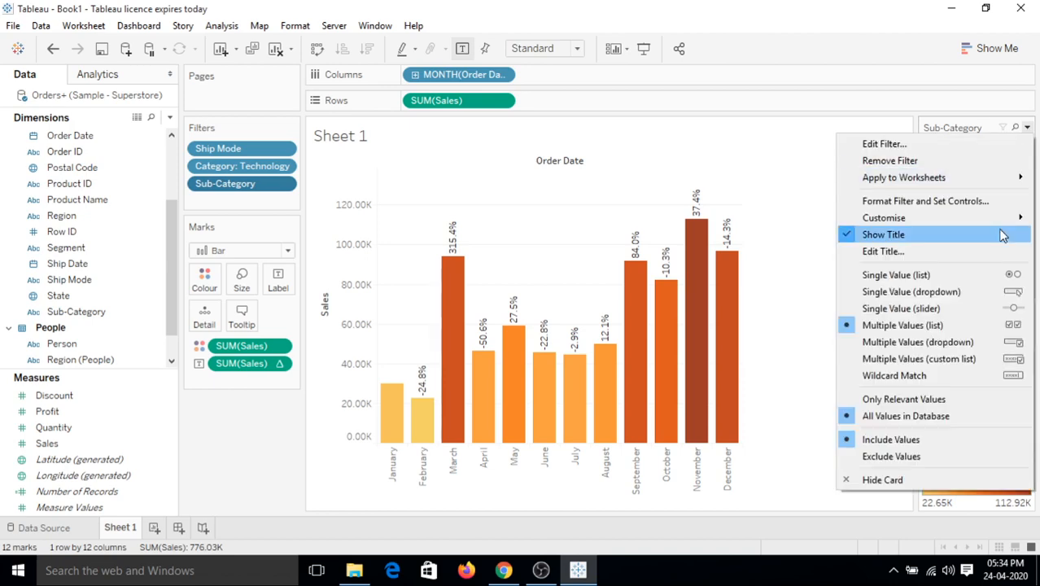
{"action": "left_click", "coordinate": [940, 398]}
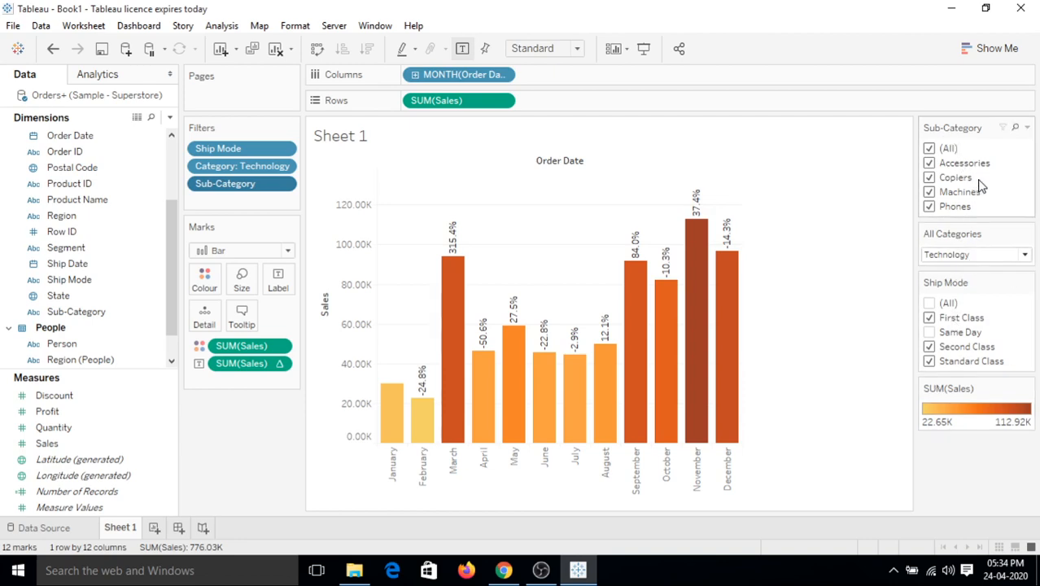
Step: Switch the All Categories filter from Technology to Office Supplies, then leave only Furniture selected
{"action": "left_click", "coordinate": [979, 259]}
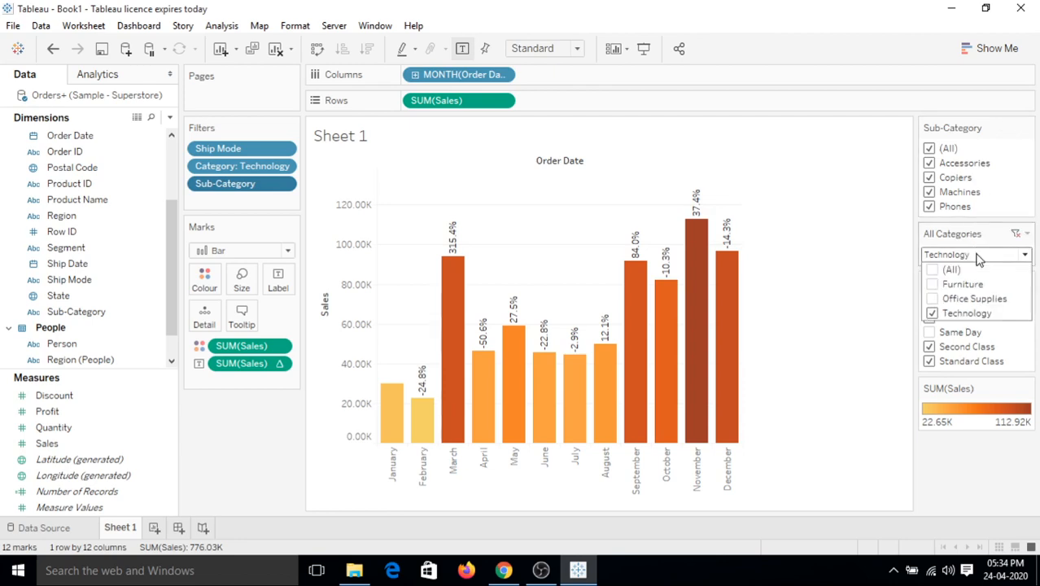
{"action": "left_click", "coordinate": [933, 313]}
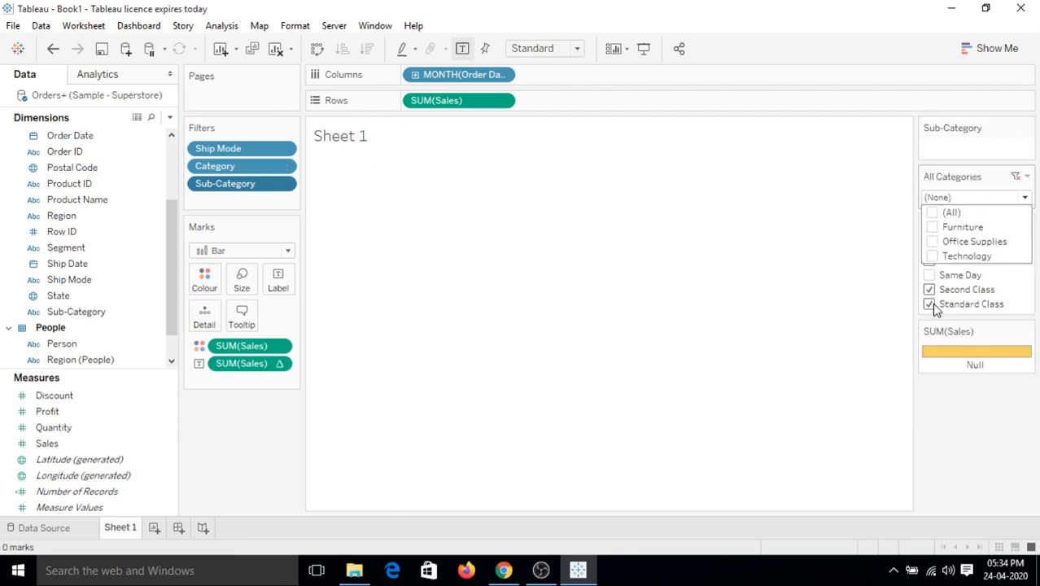
{"action": "left_click", "coordinate": [933, 242]}
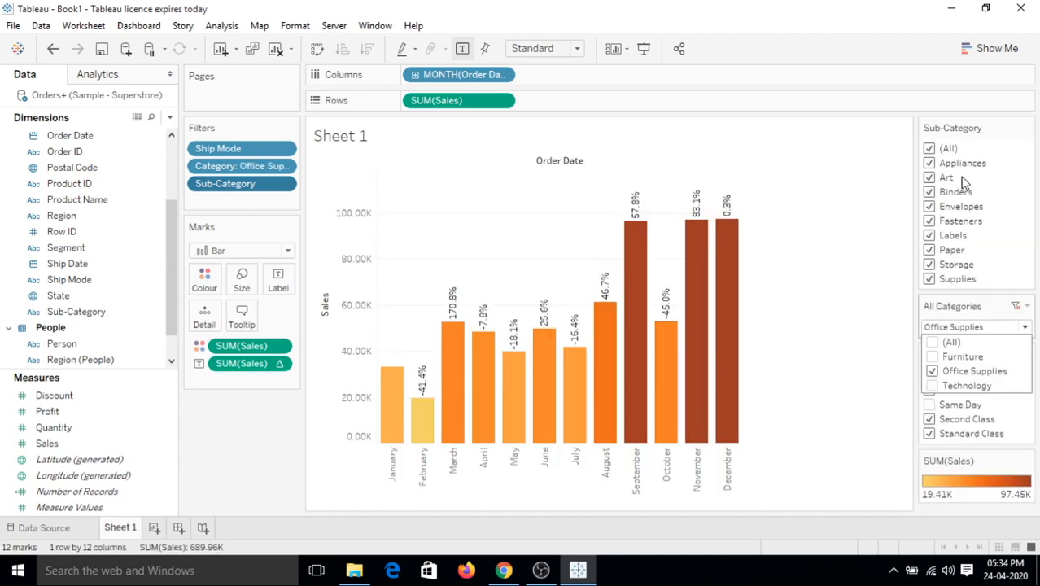
{"action": "left_click", "coordinate": [933, 365]}
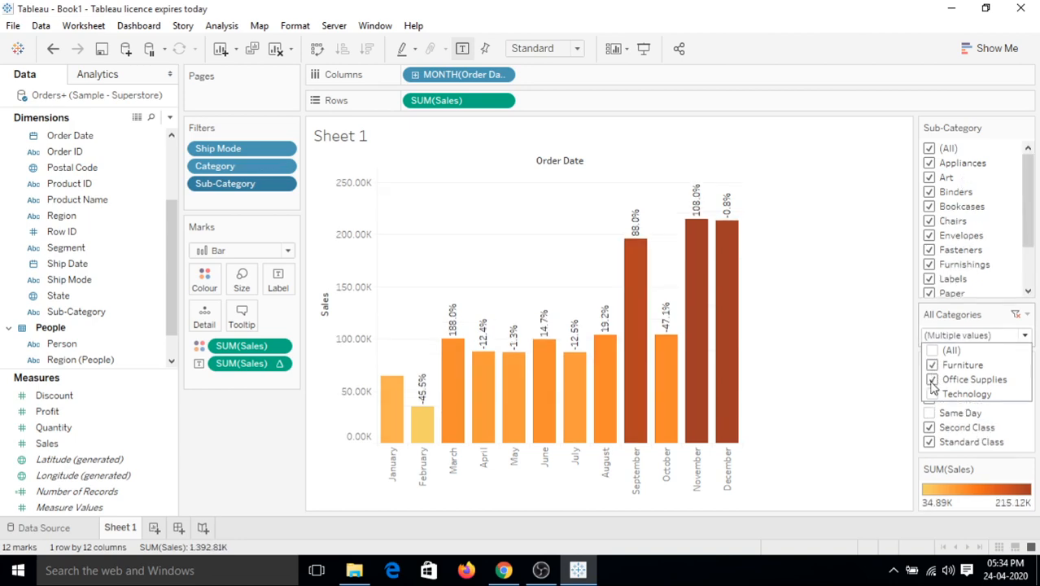
{"action": "left_click", "coordinate": [932, 381]}
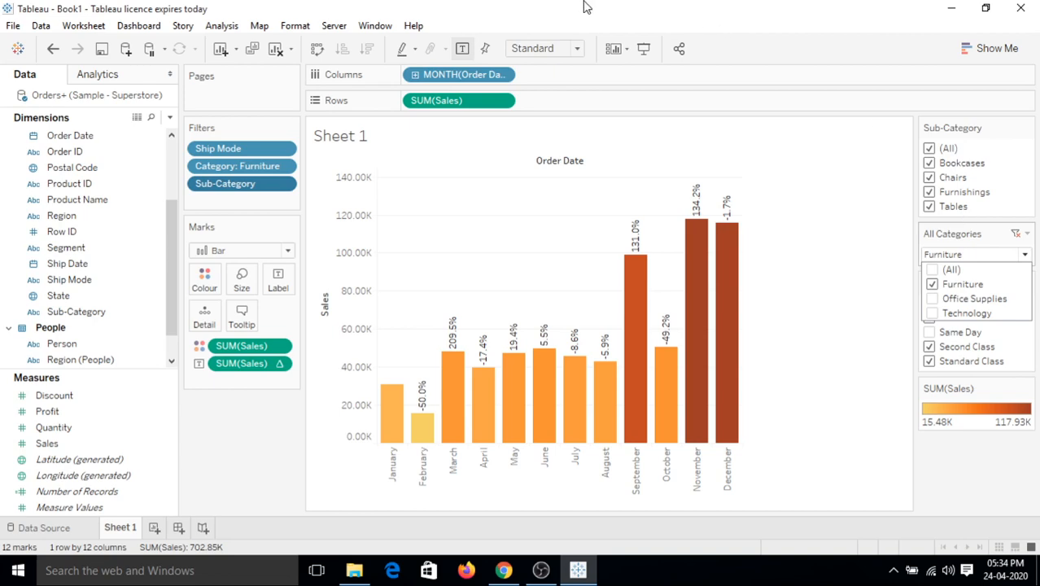
{"action": "left_click", "coordinate": [523, 21]}
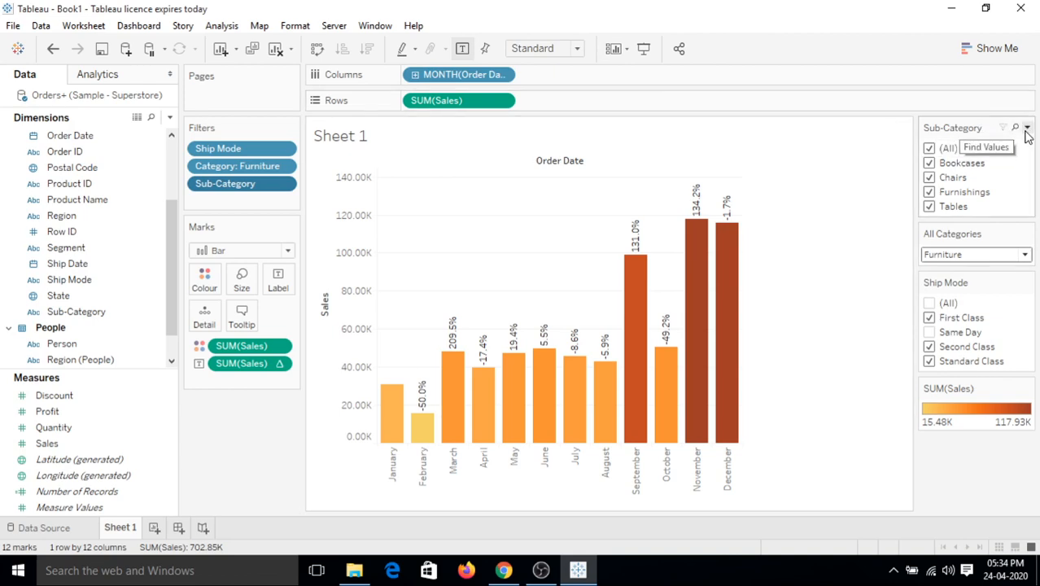
Step: Set the Sub-Category filter card to Exclude Values and exclude only Furnishings and Tables
{"action": "left_click", "coordinate": [1027, 128]}
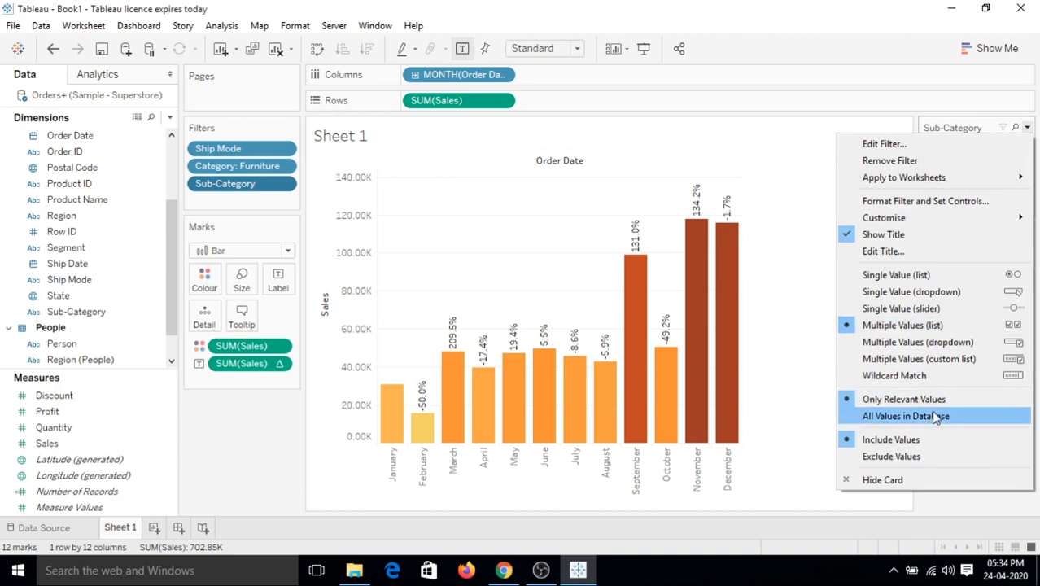
{"action": "left_click", "coordinate": [932, 457]}
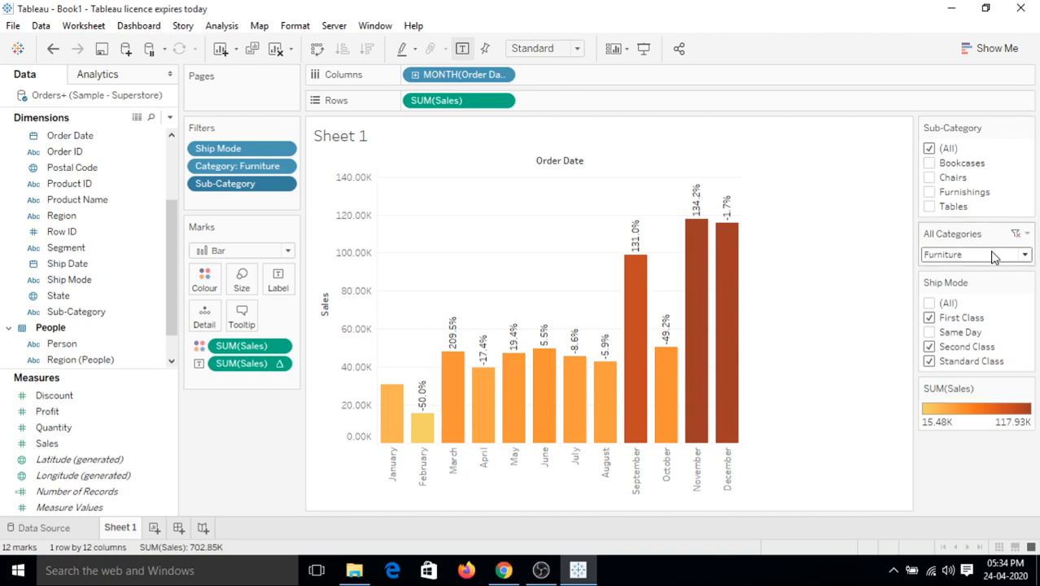
{"action": "left_click", "coordinate": [931, 165]}
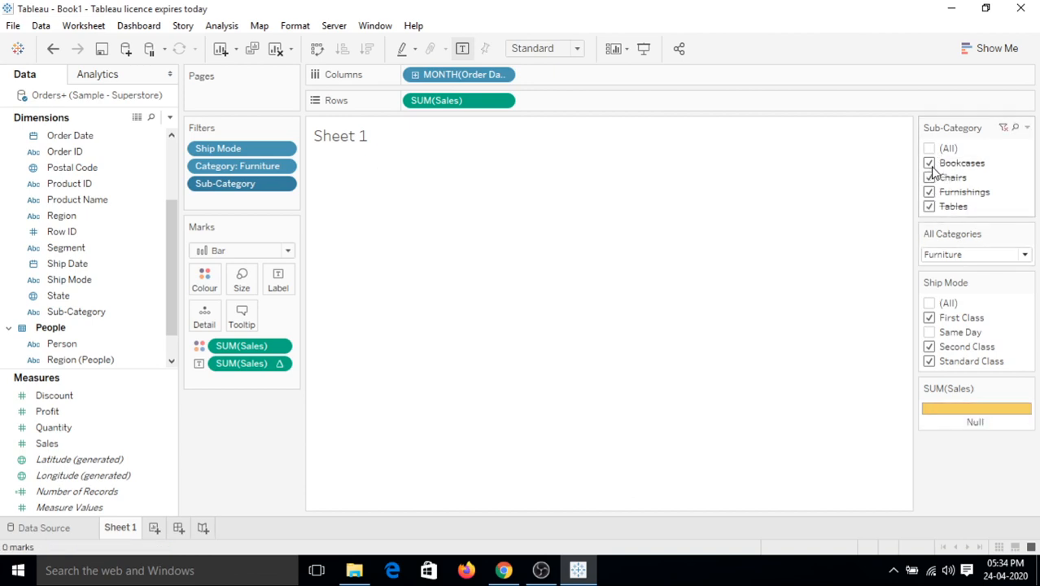
{"action": "left_click", "coordinate": [930, 164]}
{"action": "left_click", "coordinate": [929, 178]}
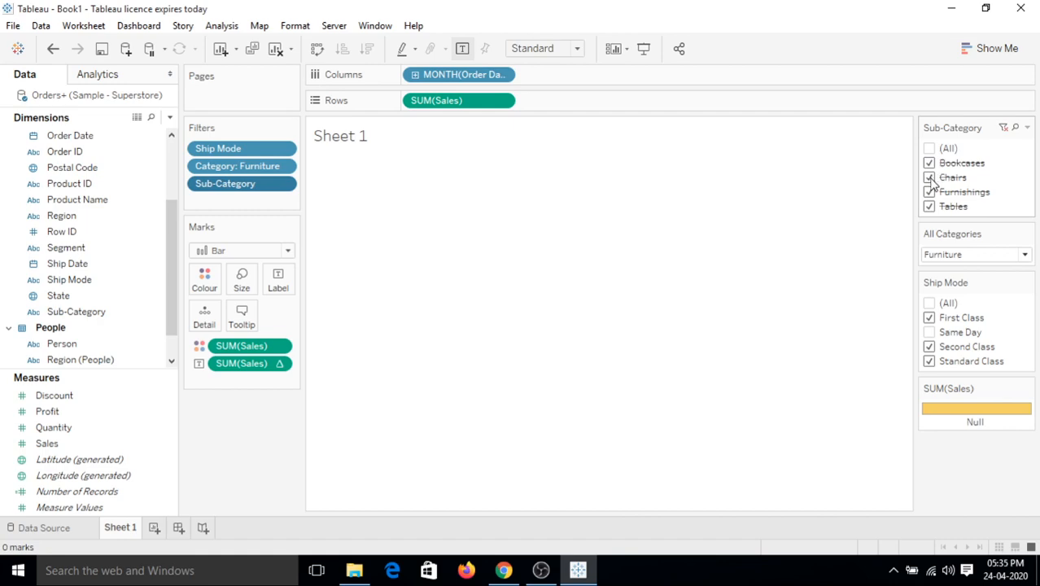
{"action": "left_click", "coordinate": [930, 191]}
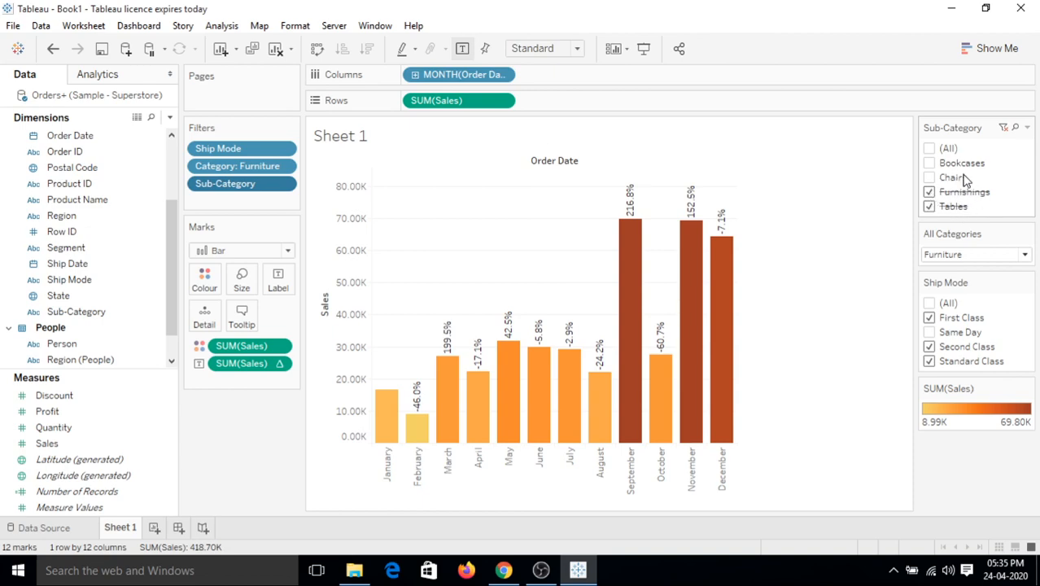
Step: Switch the Sub-Category filter back to Include Values and hide its card
{"action": "left_click", "coordinate": [1027, 128]}
{"action": "left_click", "coordinate": [930, 452]}
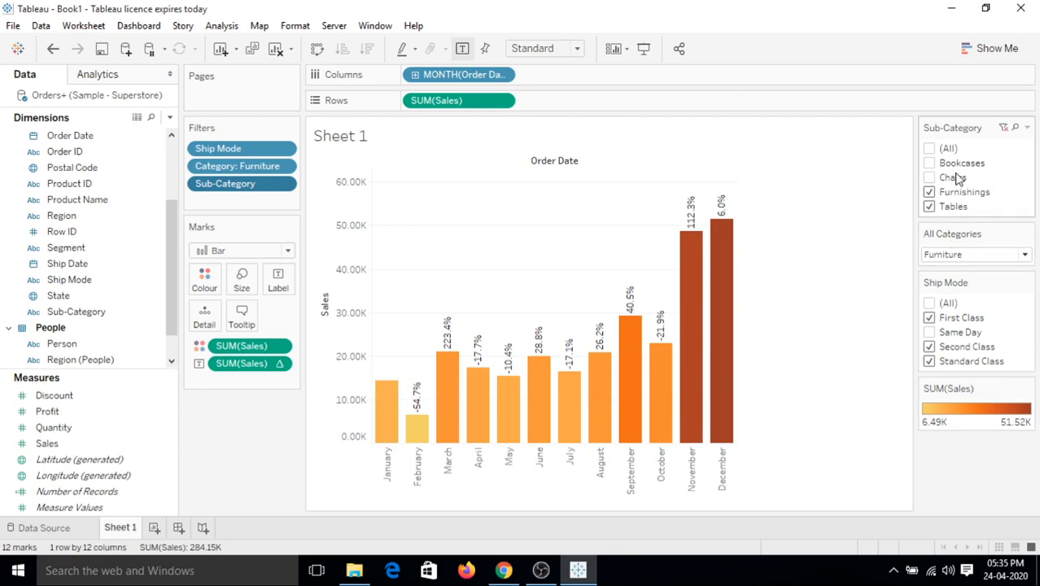
{"action": "left_click", "coordinate": [1027, 128]}
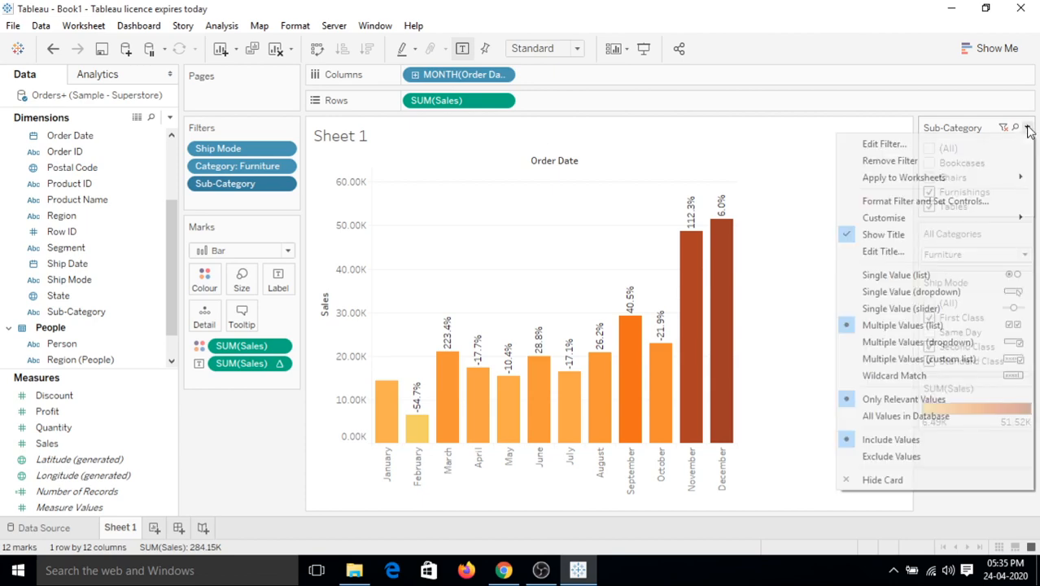
{"action": "left_click", "coordinate": [884, 480]}
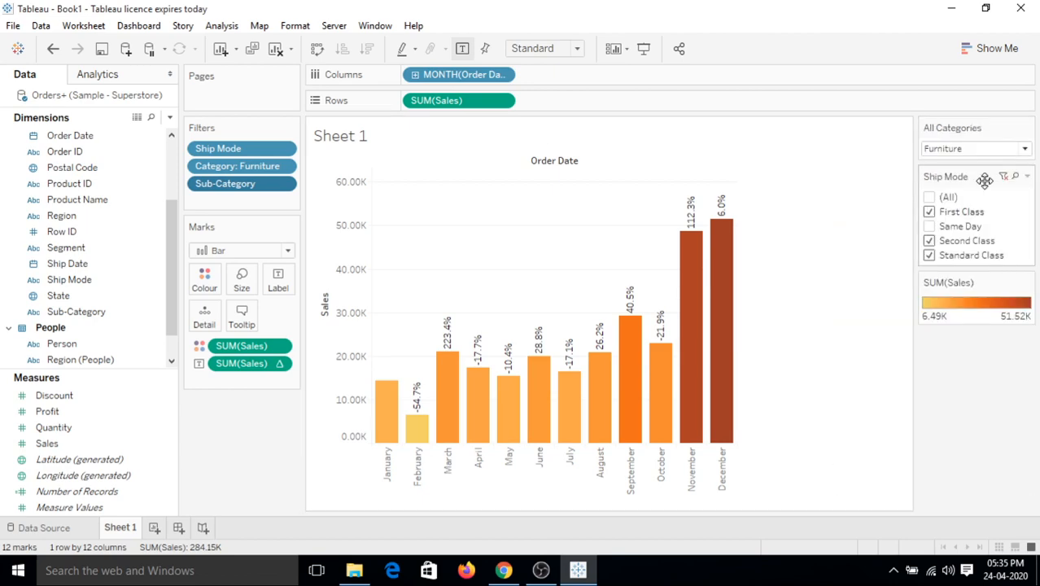